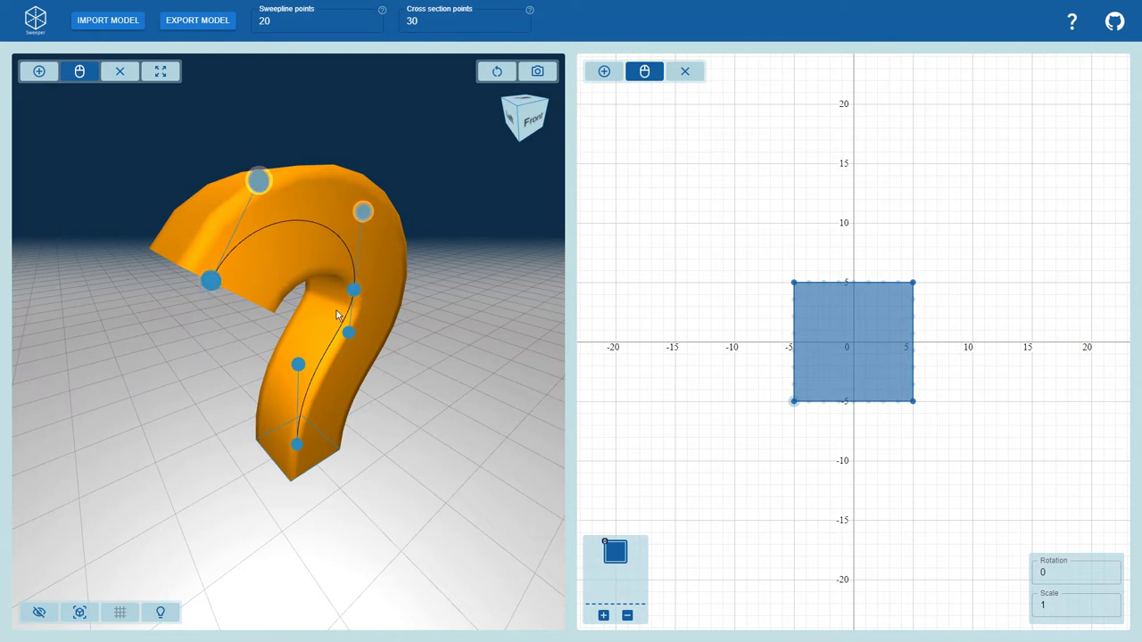
- Lower the middle point of the sweepline and move its upper control point to X about -3.92
{"action": "left_click", "coordinate": [354, 288]}
{"action": "mouse_move", "coordinate": [361, 208]}
{"action": "left_mouse_down"}
{"action": "mouse_move", "coordinate": [361, 174]}
{"action": "mouse_move", "coordinate": [357, 209]}
{"action": "left_mouse_up"}
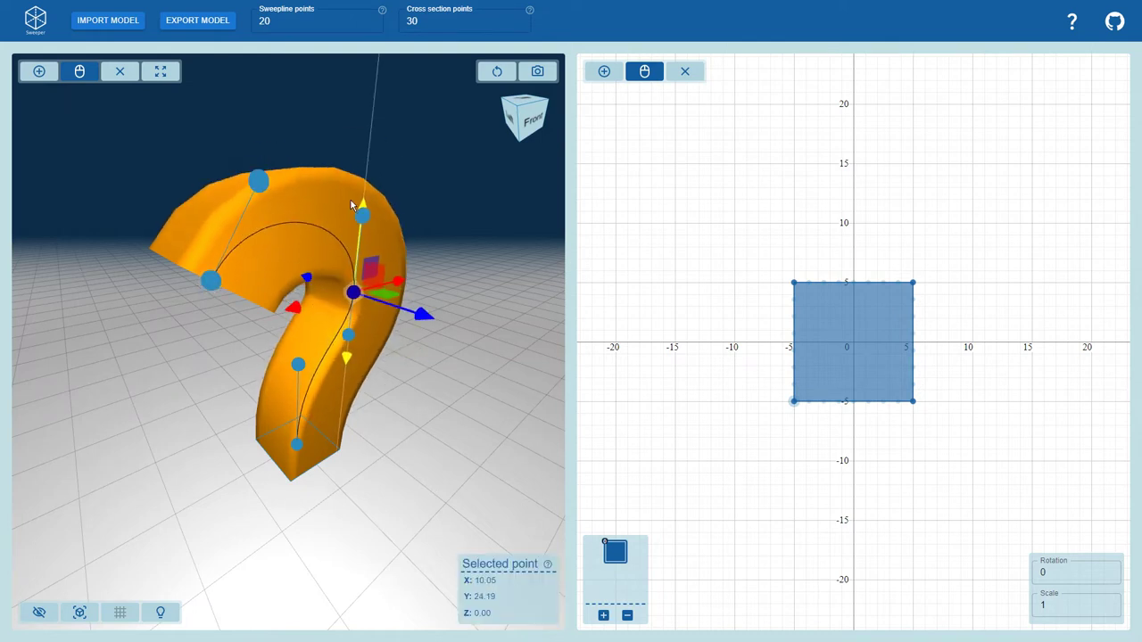
{"action": "left_click", "coordinate": [257, 181]}
{"action": "left_click_drag", "start_coordinate": [167, 188], "coordinate": [200, 179]}
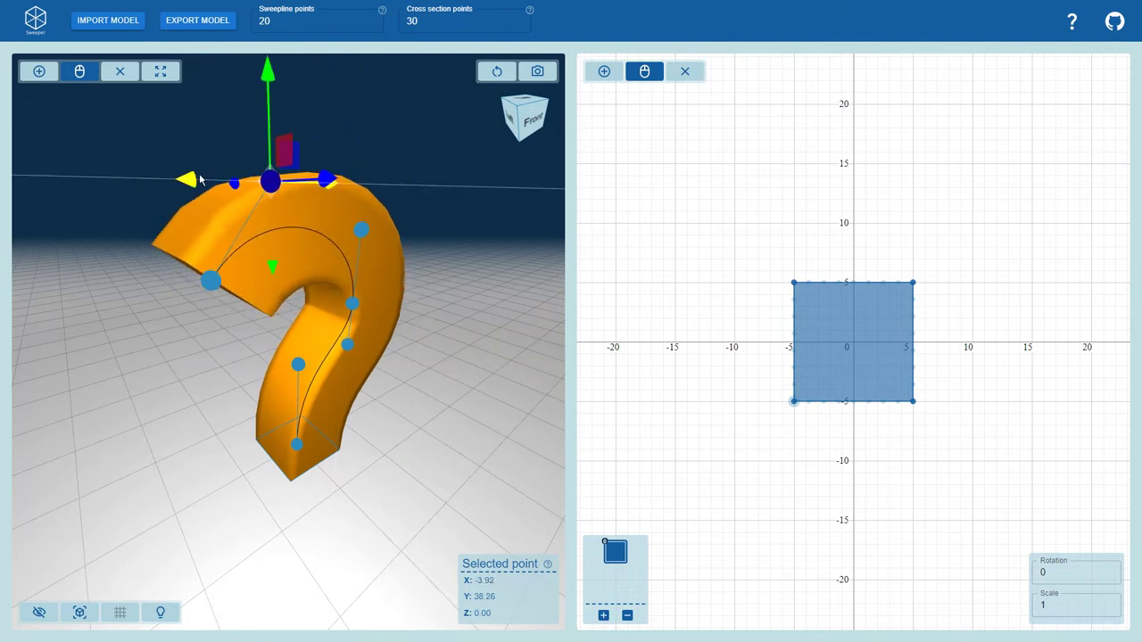
- Set the Y coordinate of the selected upper control point to 40
{"action": "left_click", "coordinate": [486, 602]}
{"action": "type", "text": "40"}
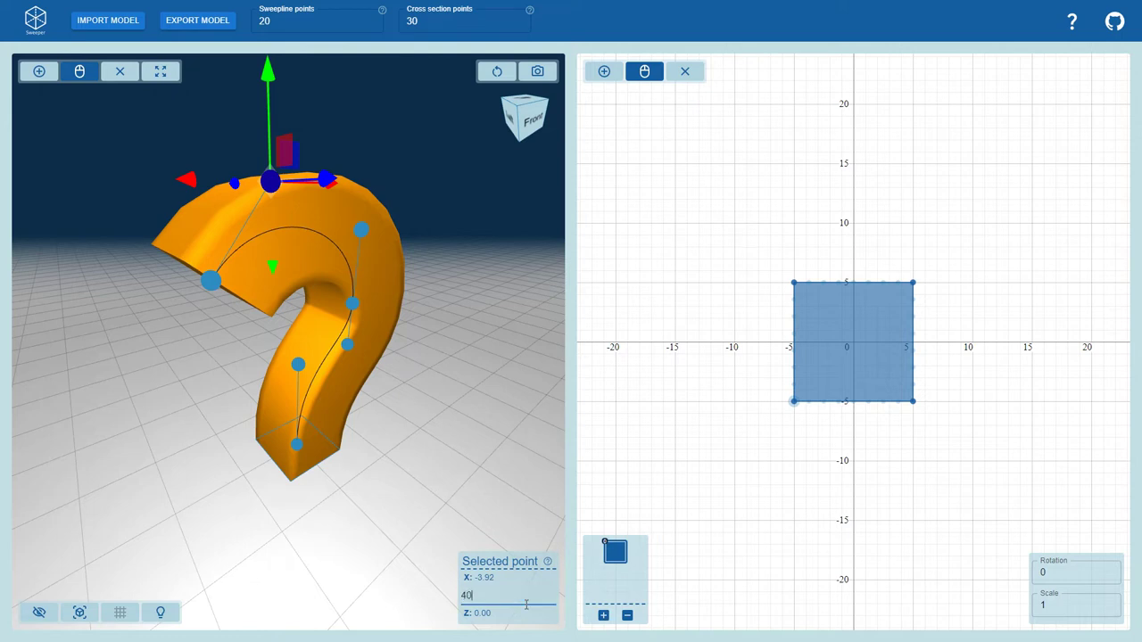
{"action": "key", "text": "Return"}
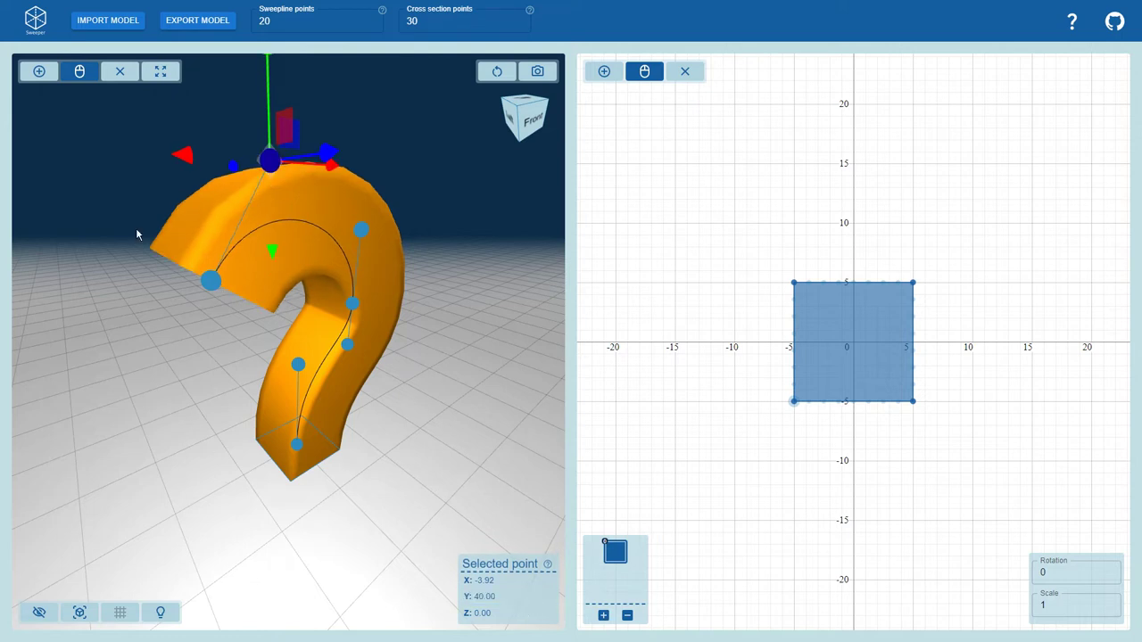
- Insert a new point on the lower segment of the sweepline
{"action": "left_click", "coordinate": [40, 71]}
{"action": "left_click", "coordinate": [317, 390]}
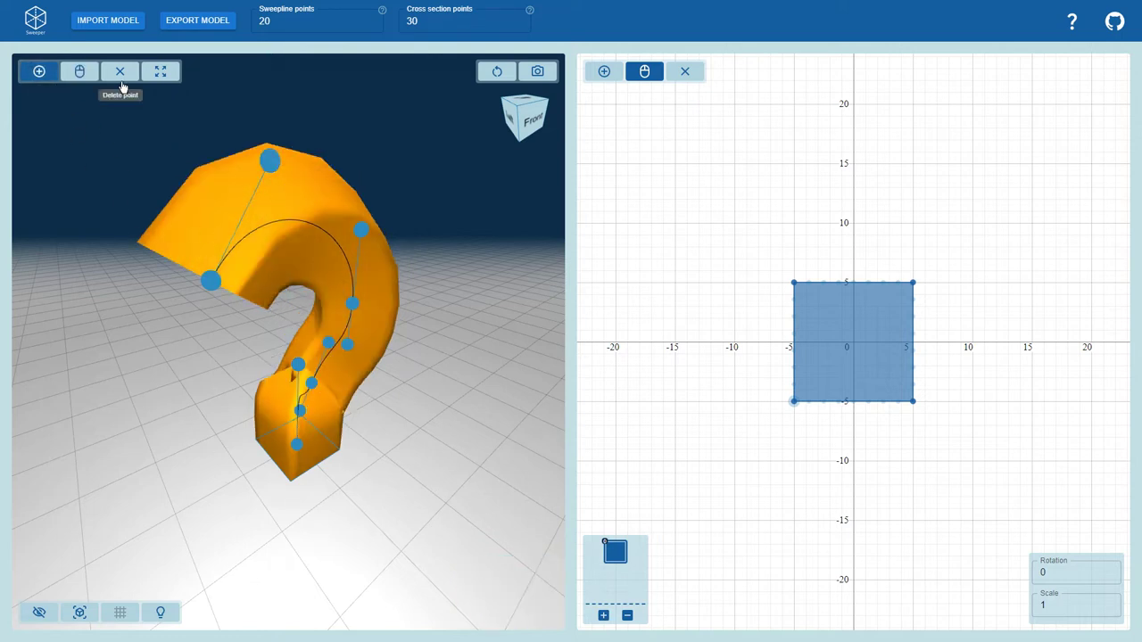
- Delete the newly inserted point and the sweepline's upper end point
{"action": "left_click", "coordinate": [120, 71]}
{"action": "left_click", "coordinate": [311, 382]}
{"action": "left_click", "coordinate": [211, 281]}
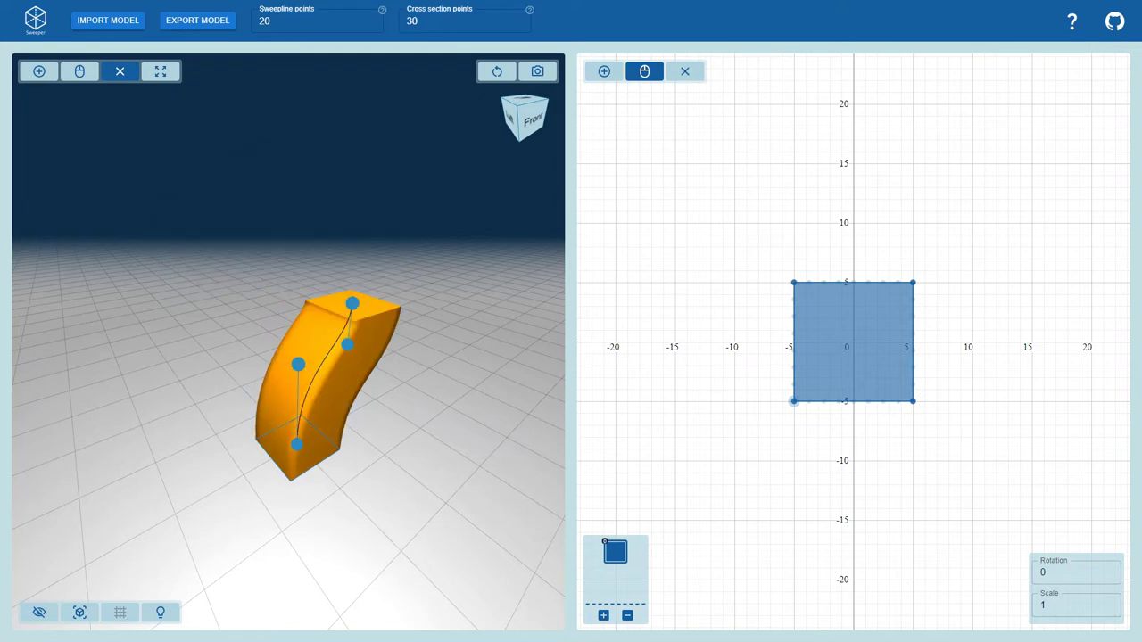
- Orbit the shortened model and inspect it from the right, left and front views
{"action": "left_click", "coordinate": [161, 71]}
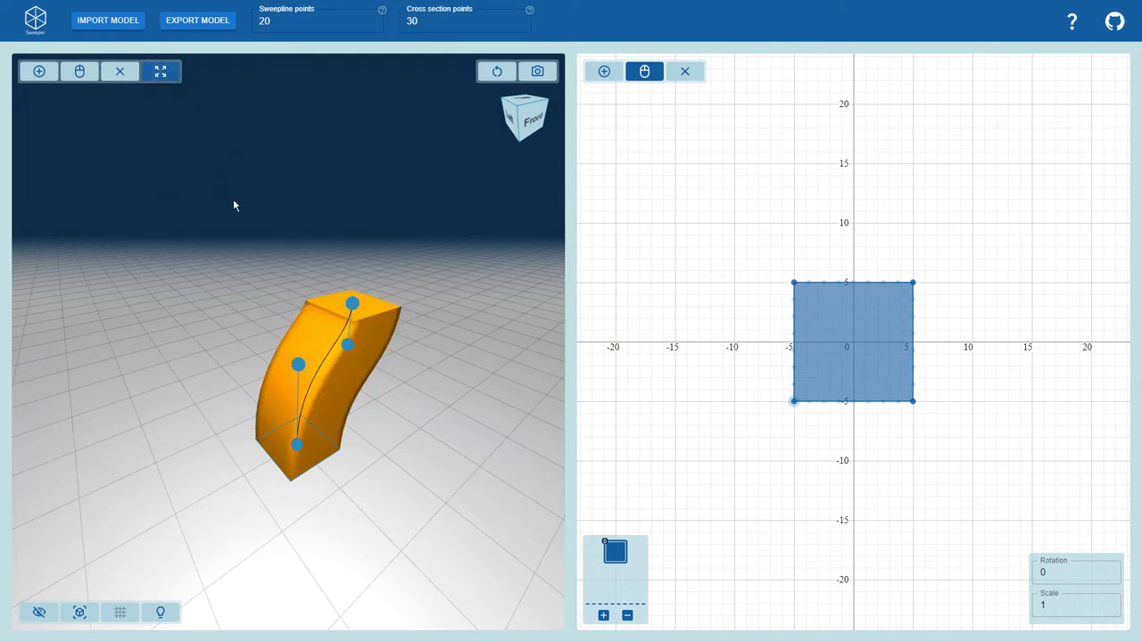
{"action": "left_click_drag", "start_coordinate": [232, 201], "coordinate": [505, 175]}
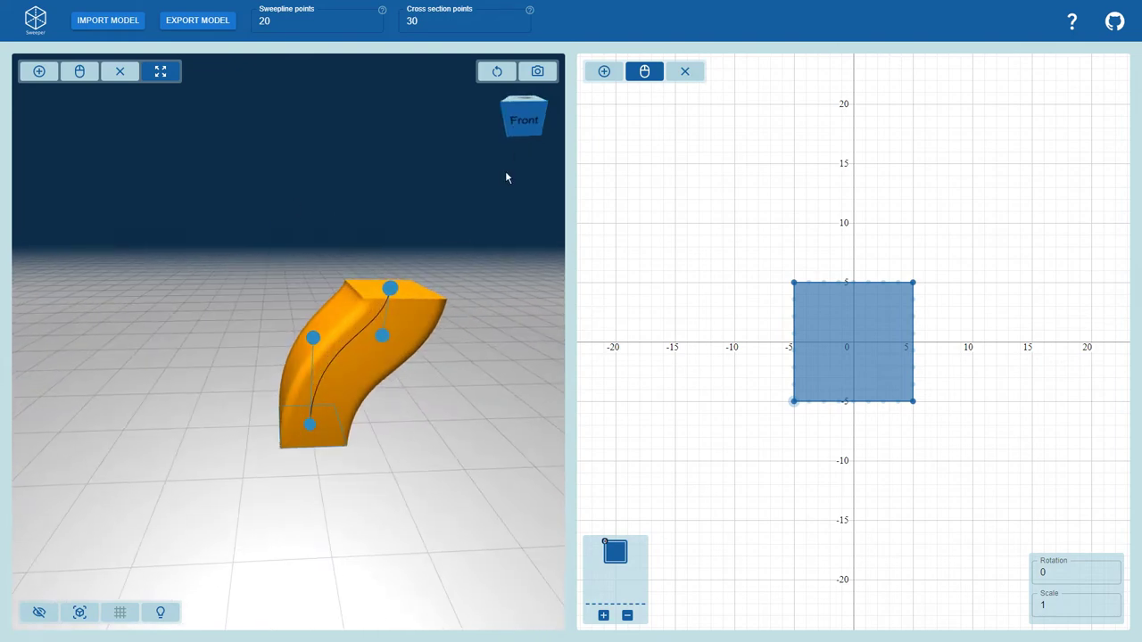
{"action": "left_click", "coordinate": [515, 132]}
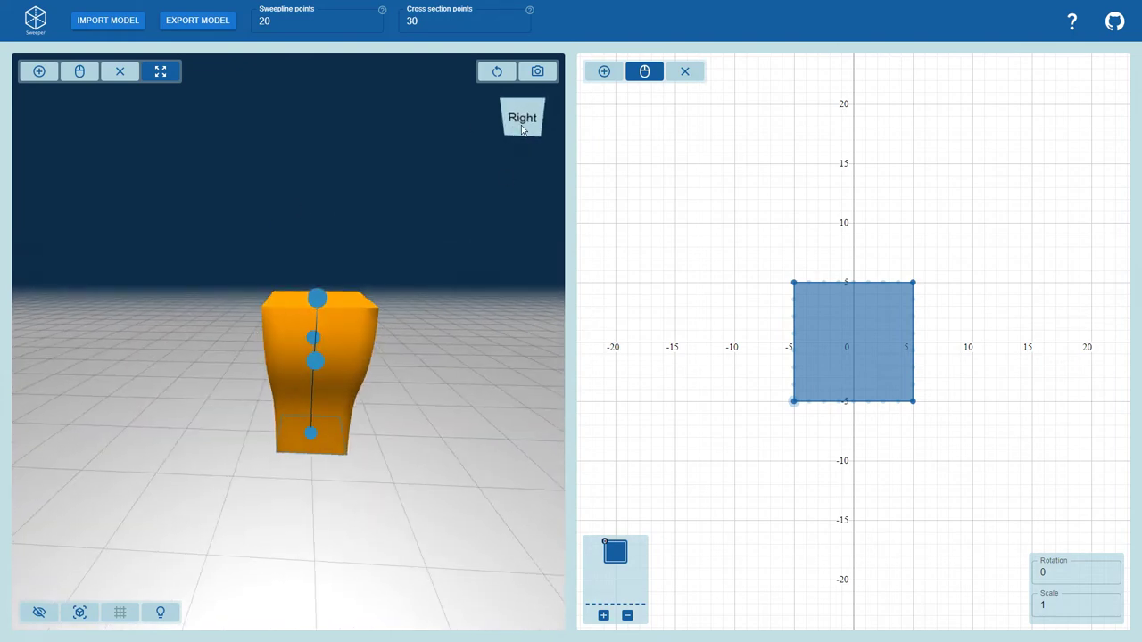
{"action": "left_click", "coordinate": [517, 127]}
{"action": "left_click", "coordinate": [517, 127]}
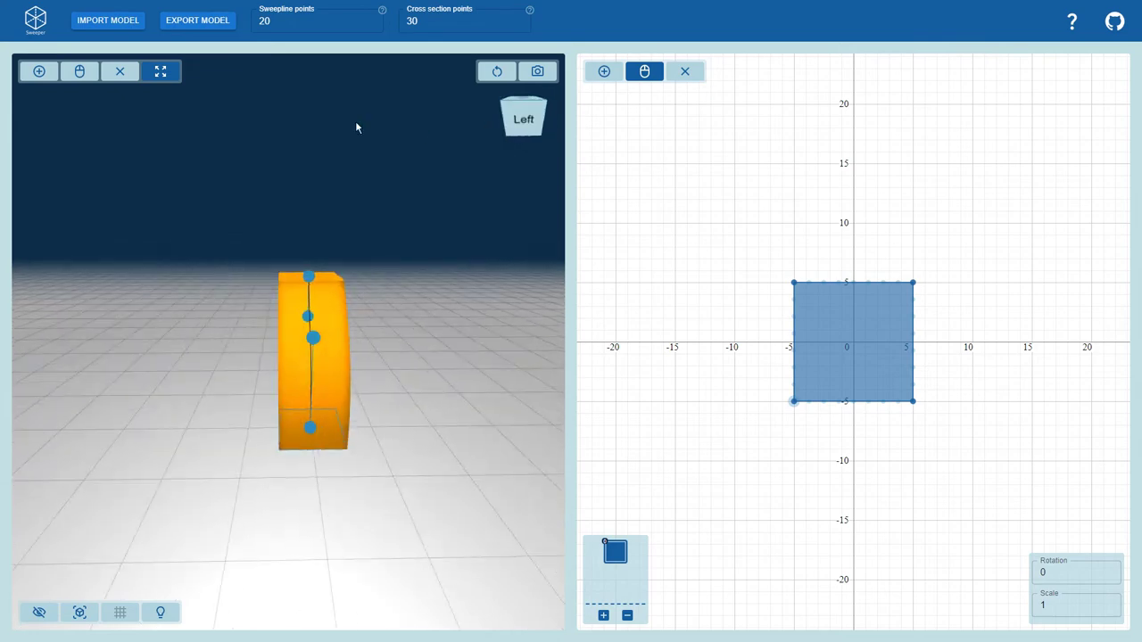
{"action": "left_click", "coordinate": [85, 78]}
{"action": "left_click", "coordinate": [515, 127]}
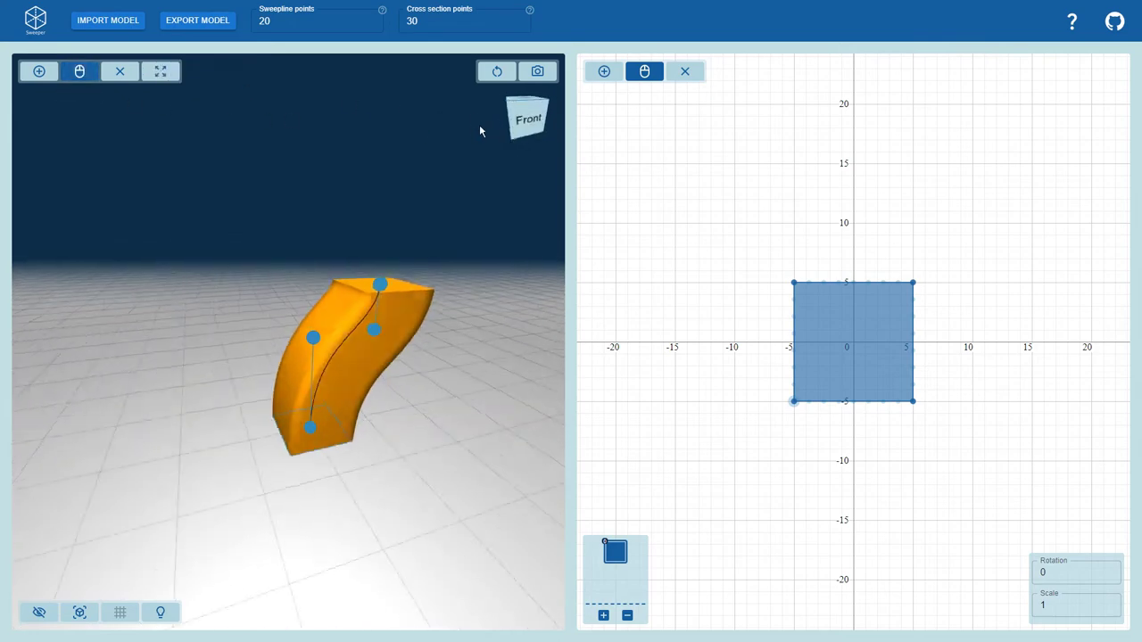
{"action": "left_click", "coordinate": [530, 127]}
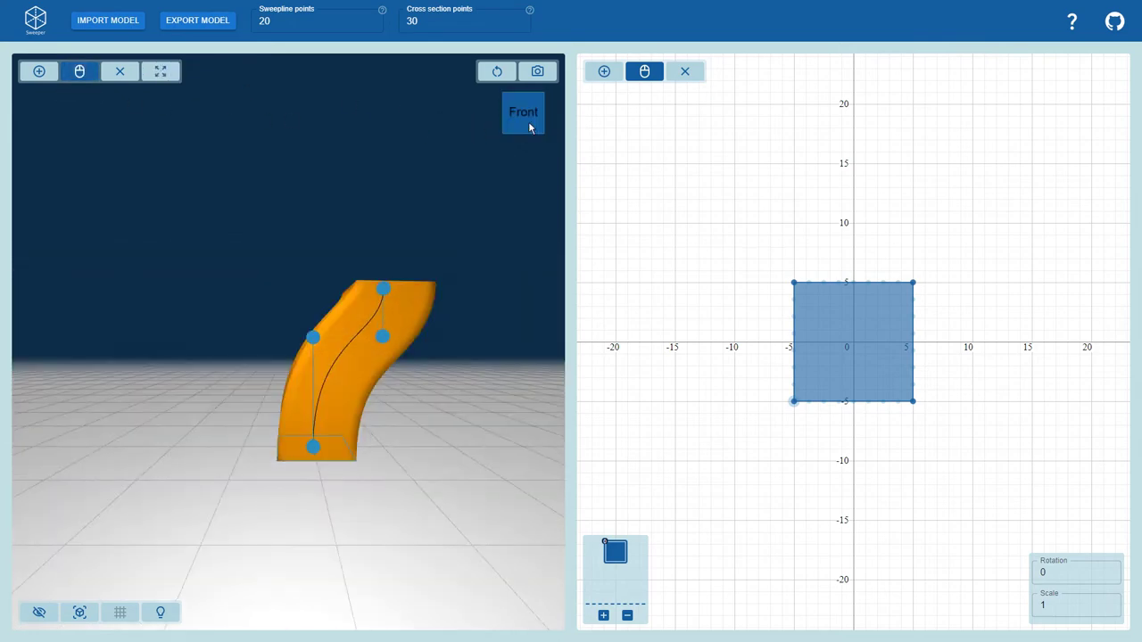
- Using the orthographic camera, straighten the sweepline by moving its end point above the base and lowering the lower control point to Y about 9.08
{"action": "left_click", "coordinate": [540, 76]}
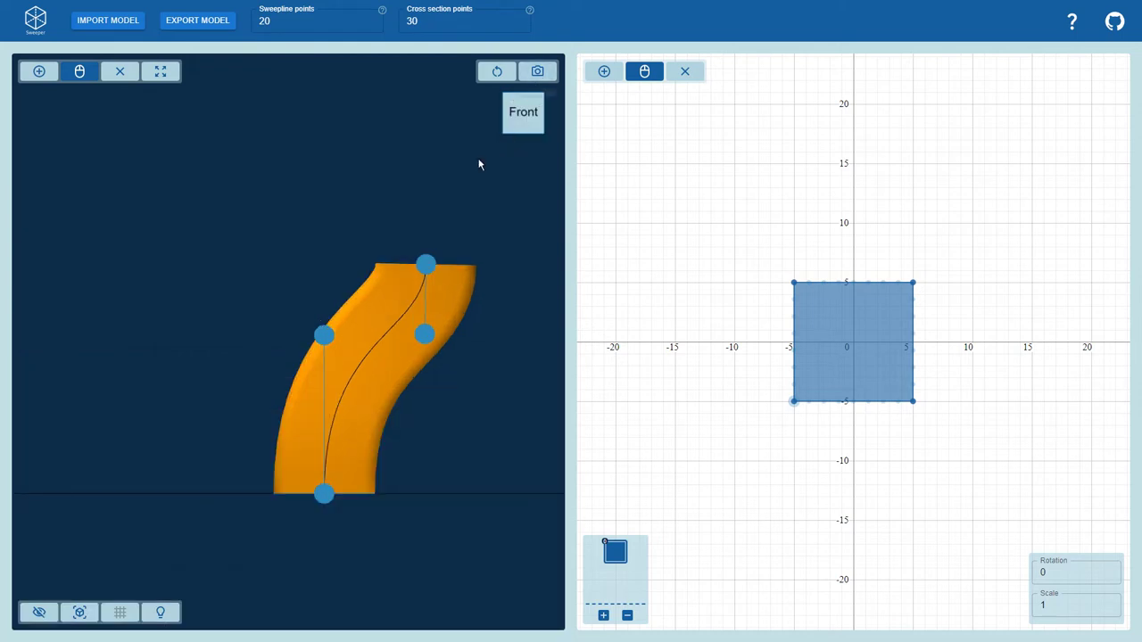
{"action": "left_click", "coordinate": [426, 264]}
{"action": "left_click_drag", "start_coordinate": [505, 265], "coordinate": [428, 276]}
{"action": "left_click", "coordinate": [327, 335]}
{"action": "left_click_drag", "start_coordinate": [324, 264], "coordinate": [323, 333]}
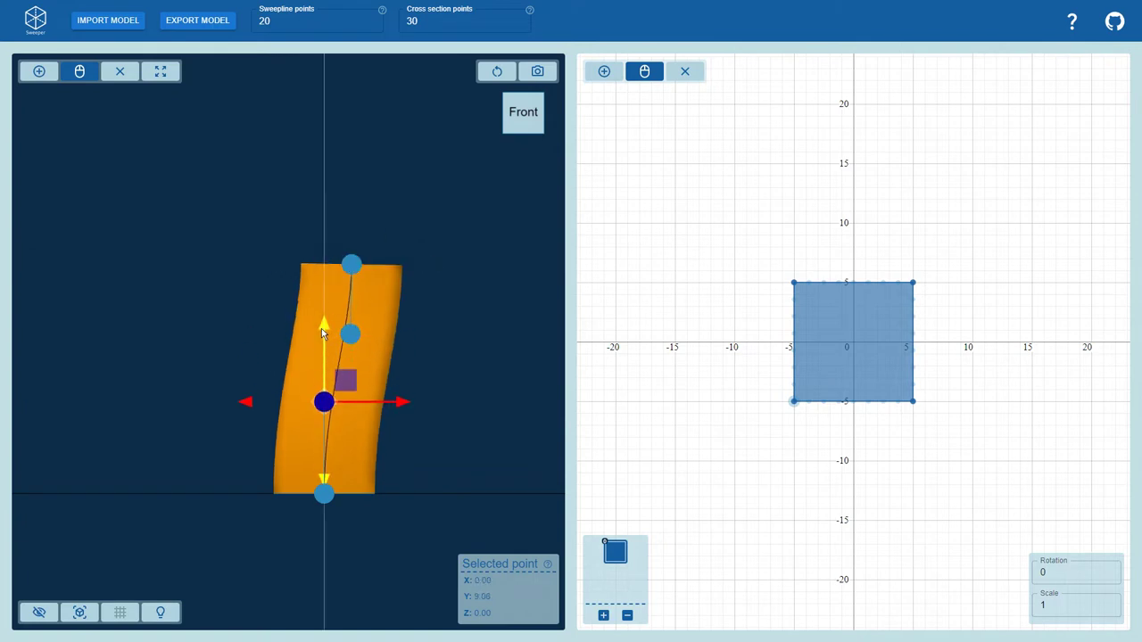
{"action": "left_click", "coordinate": [352, 264]}
{"action": "left_click_drag", "start_coordinate": [426, 276], "coordinate": [408, 275]}
{"action": "left_click", "coordinate": [428, 219]}
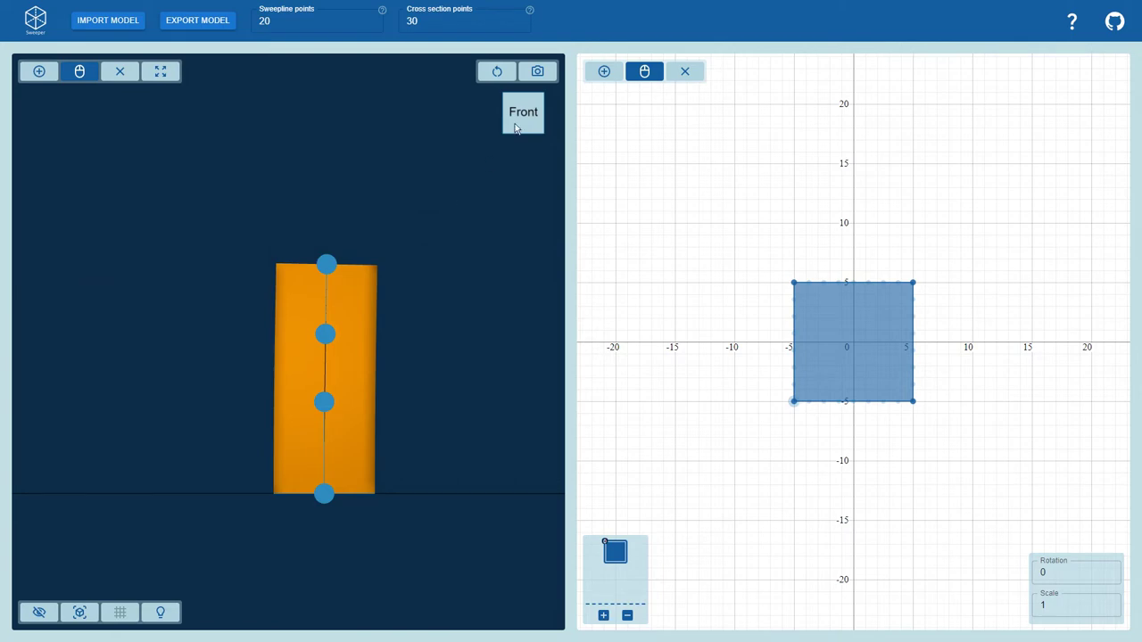
- Hide and show the object skeleton, and do the same with the object mesh
{"action": "mouse_move", "coordinate": [515, 129]}
{"action": "left_mouse_down"}
{"action": "mouse_move", "coordinate": [544, 137]}
{"action": "mouse_move", "coordinate": [496, 140]}
{"action": "left_mouse_up"}
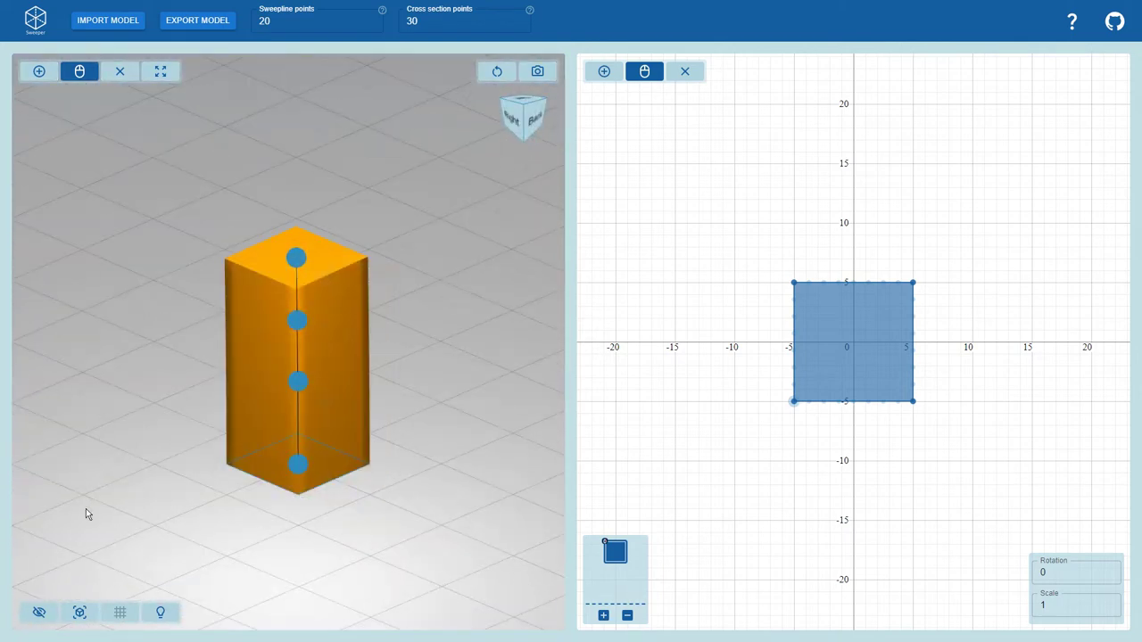
{"action": "left_click", "coordinate": [40, 614]}
{"action": "left_click", "coordinate": [41, 614]}
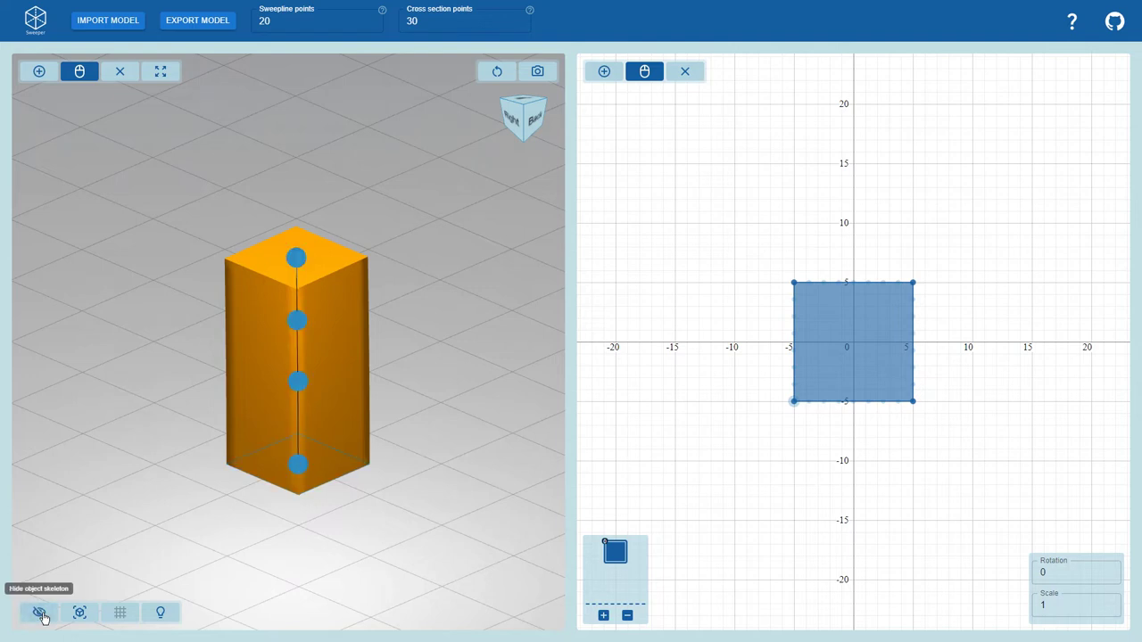
{"action": "left_click", "coordinate": [40, 614]}
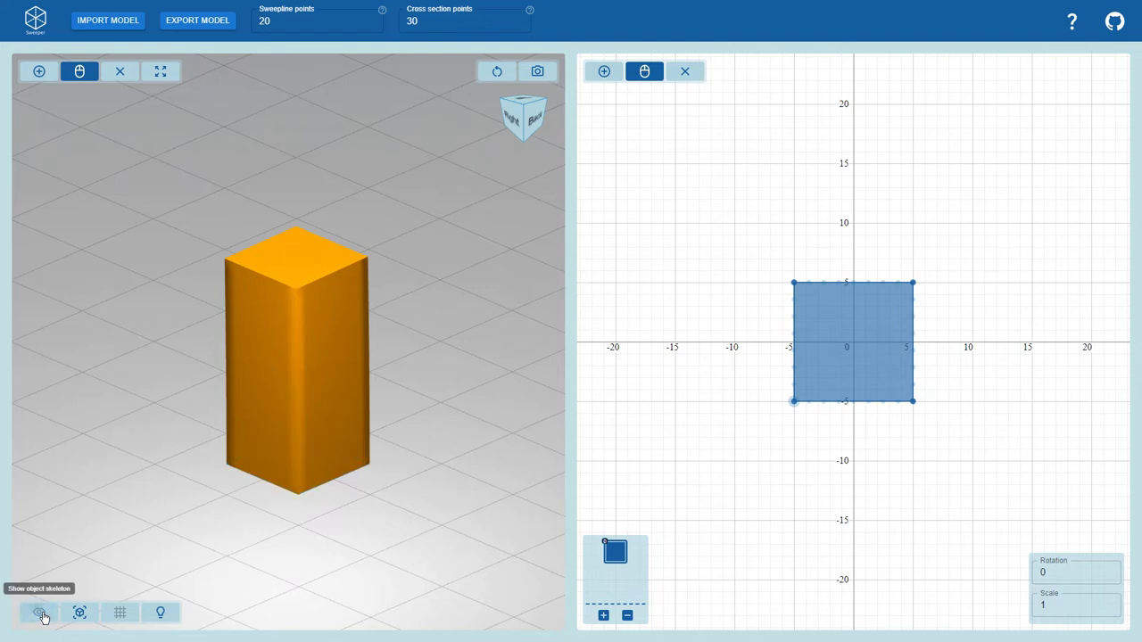
{"action": "left_click", "coordinate": [41, 613]}
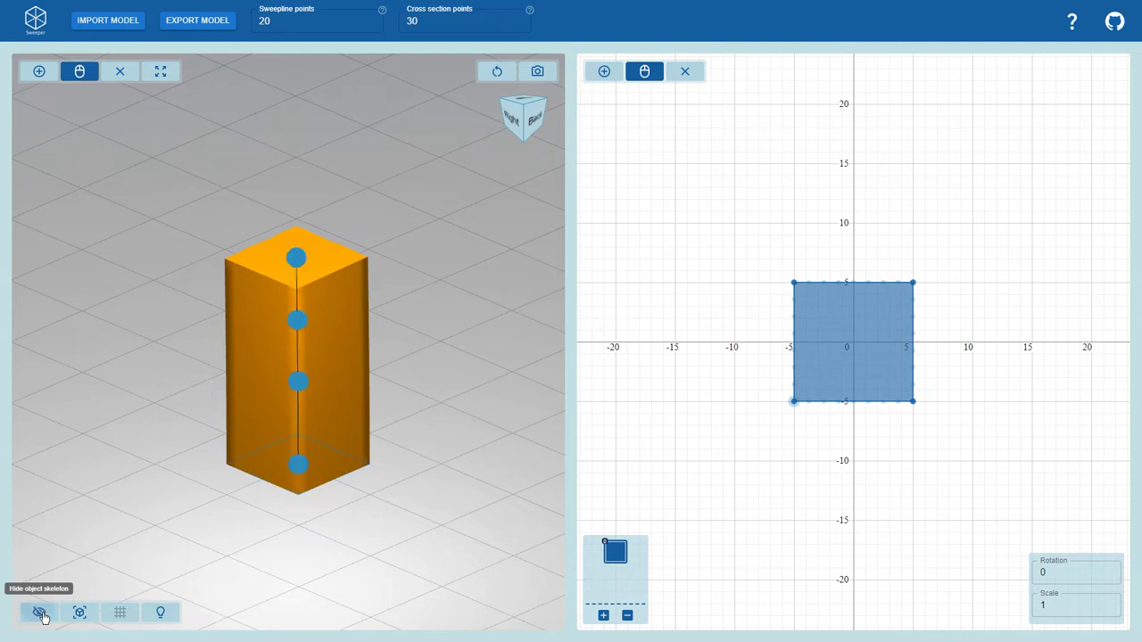
{"action": "left_click", "coordinate": [87, 616]}
{"action": "left_click", "coordinate": [88, 615]}
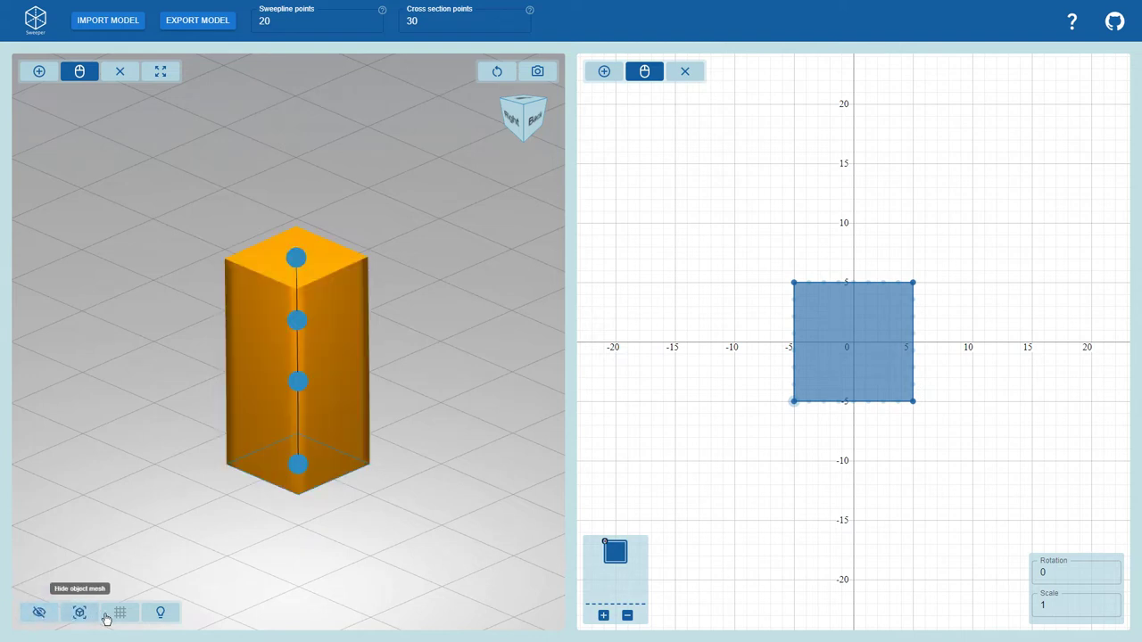
- Switch the object wireframe on and off, and turn smooth lighting off and back on
{"action": "left_click", "coordinate": [120, 617]}
{"action": "left_click", "coordinate": [119, 617]}
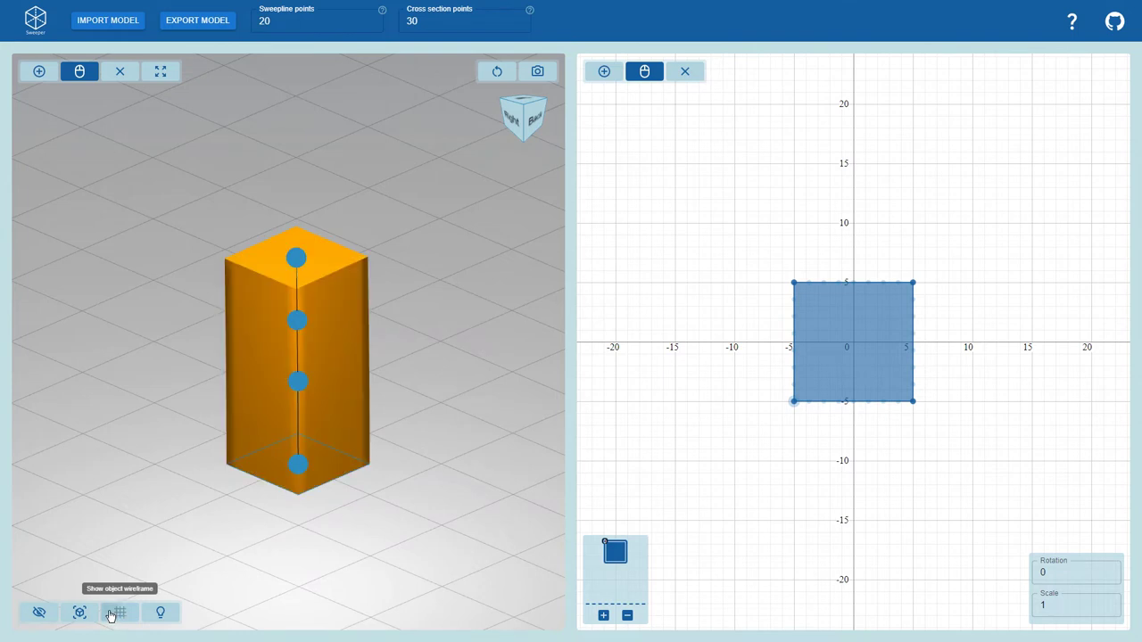
{"action": "left_click", "coordinate": [162, 614]}
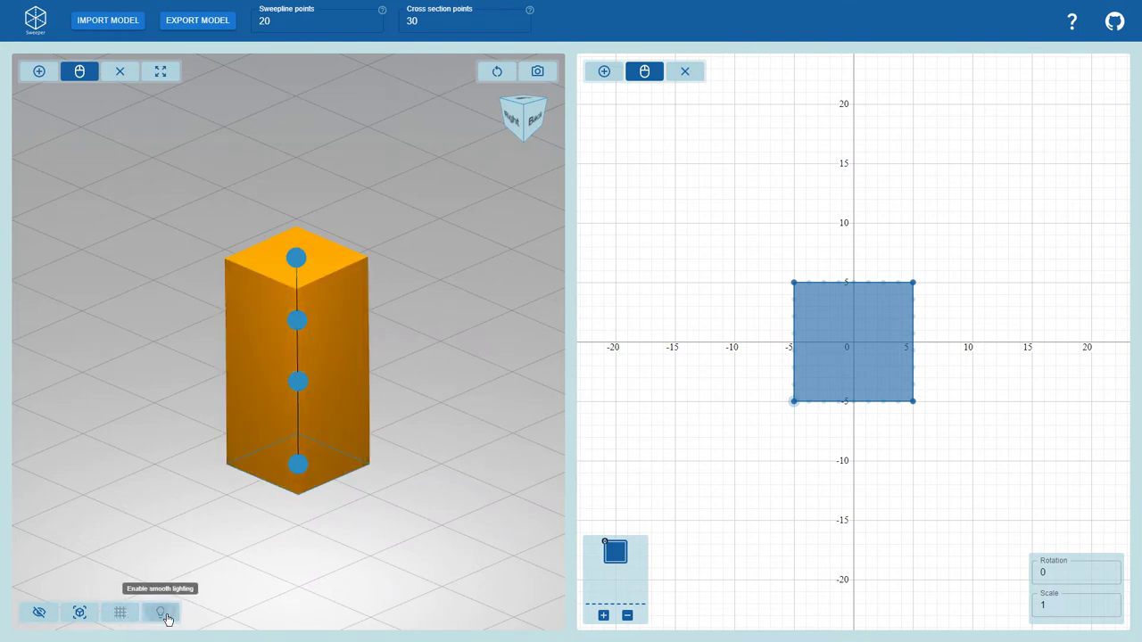
{"action": "left_click", "coordinate": [163, 615]}
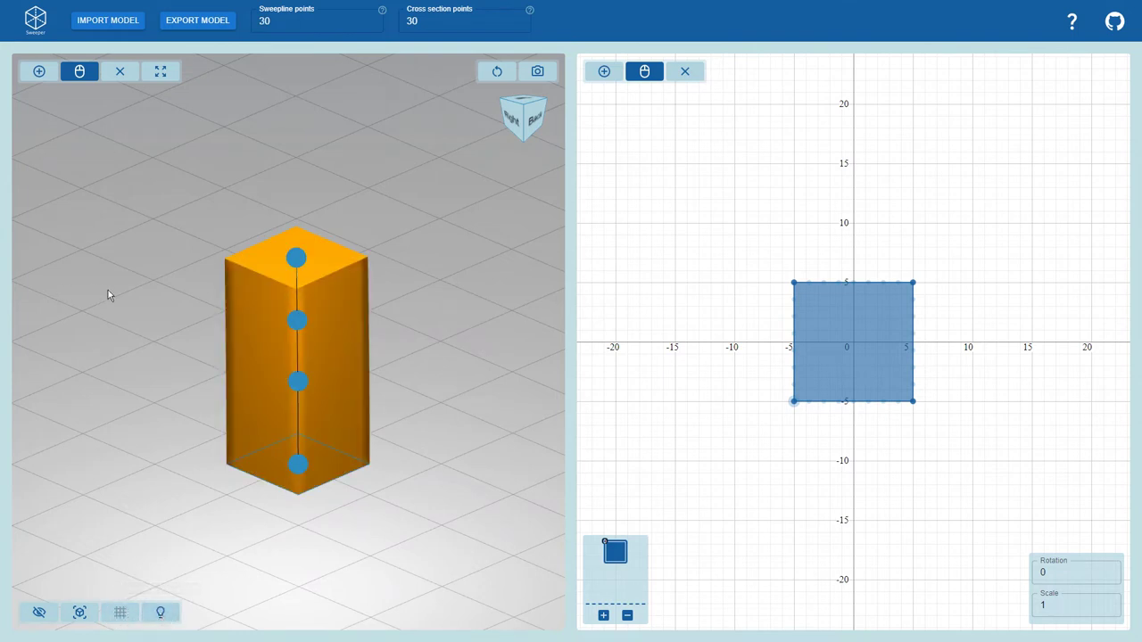
- Display the model as a wireframe without its skeleton and set the sweepline points to 5
{"action": "left_click", "coordinate": [125, 615]}
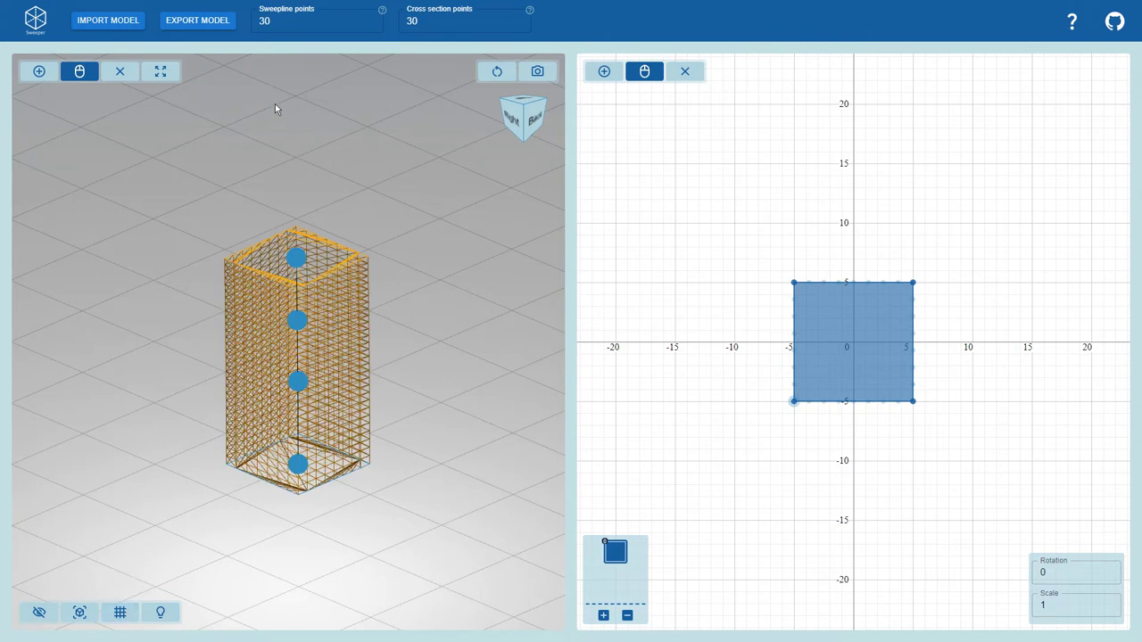
{"action": "key", "text": "BackSpace"}
{"action": "key", "text": "BackSpace"}
{"action": "type", "text": "5"}
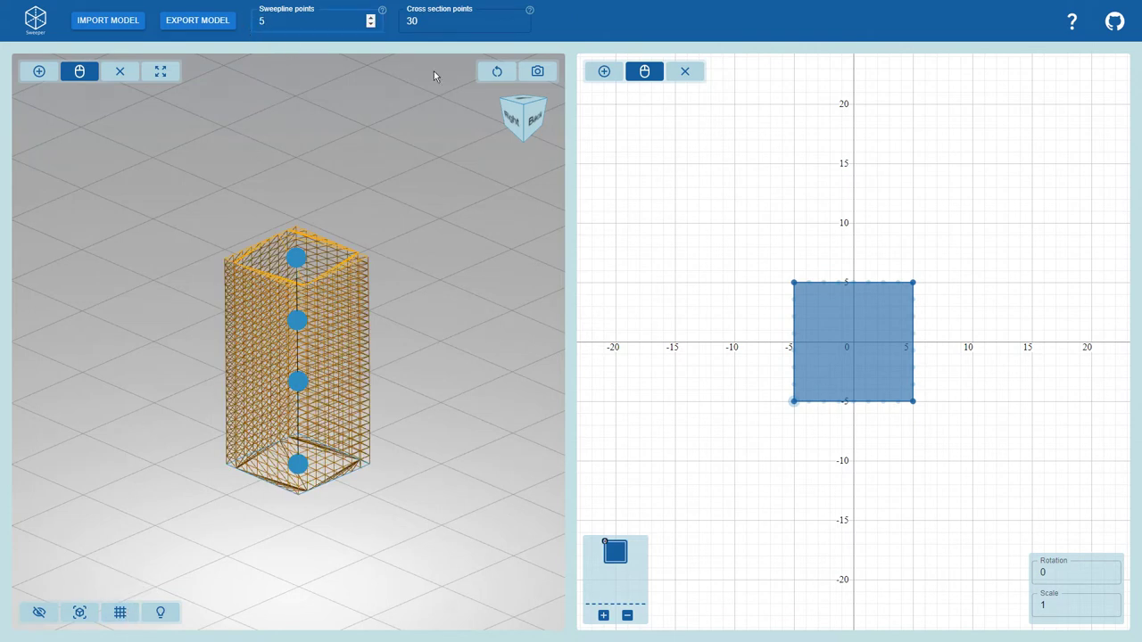
{"action": "left_click", "coordinate": [617, 37]}
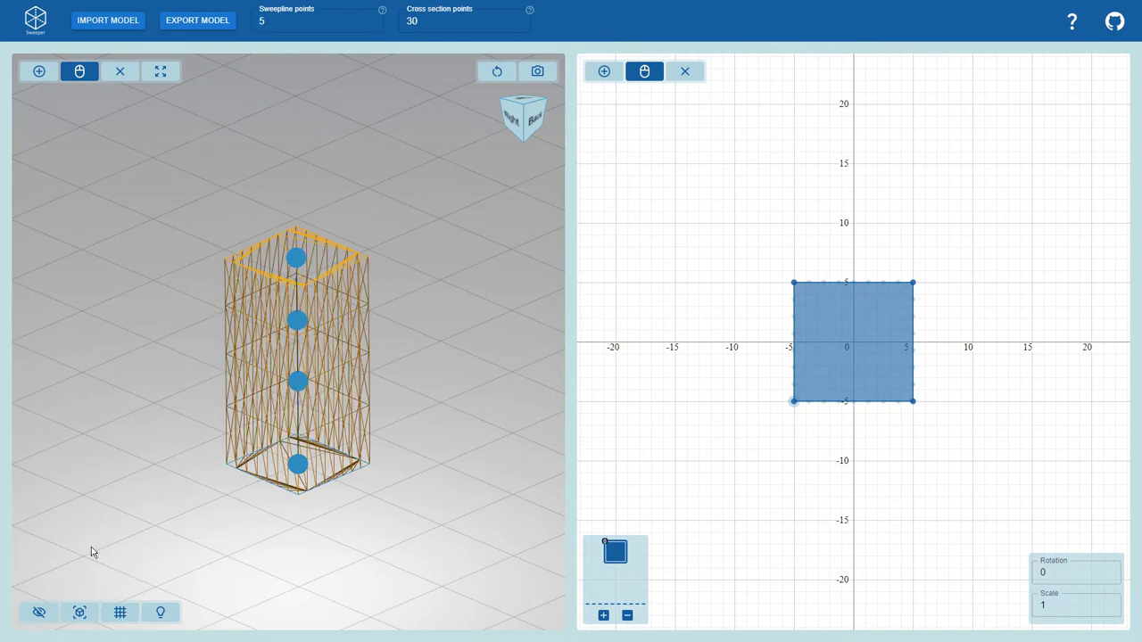
{"action": "left_click", "coordinate": [39, 612]}
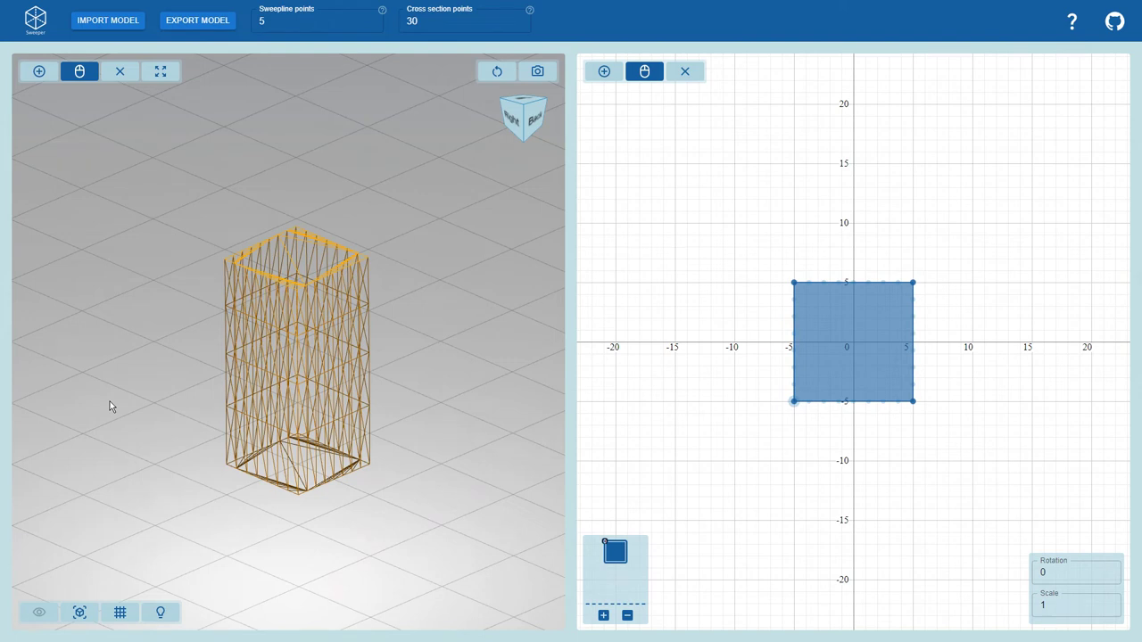
- Add two more cross sections to the sweep
{"action": "left_click", "coordinate": [606, 619]}
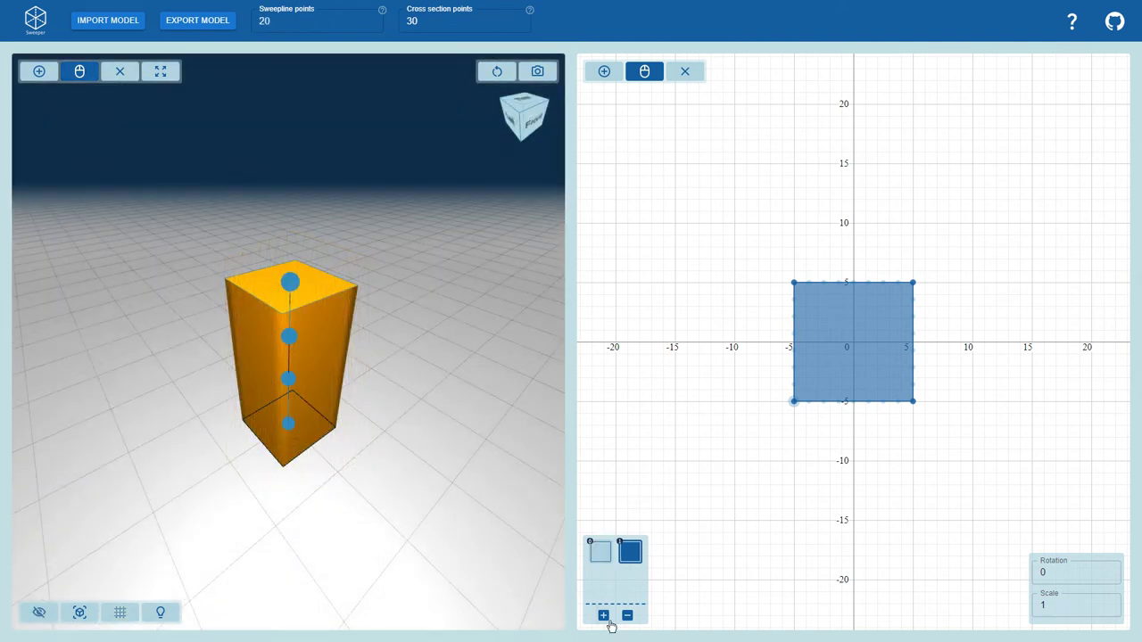
{"action": "left_click", "coordinate": [607, 619]}
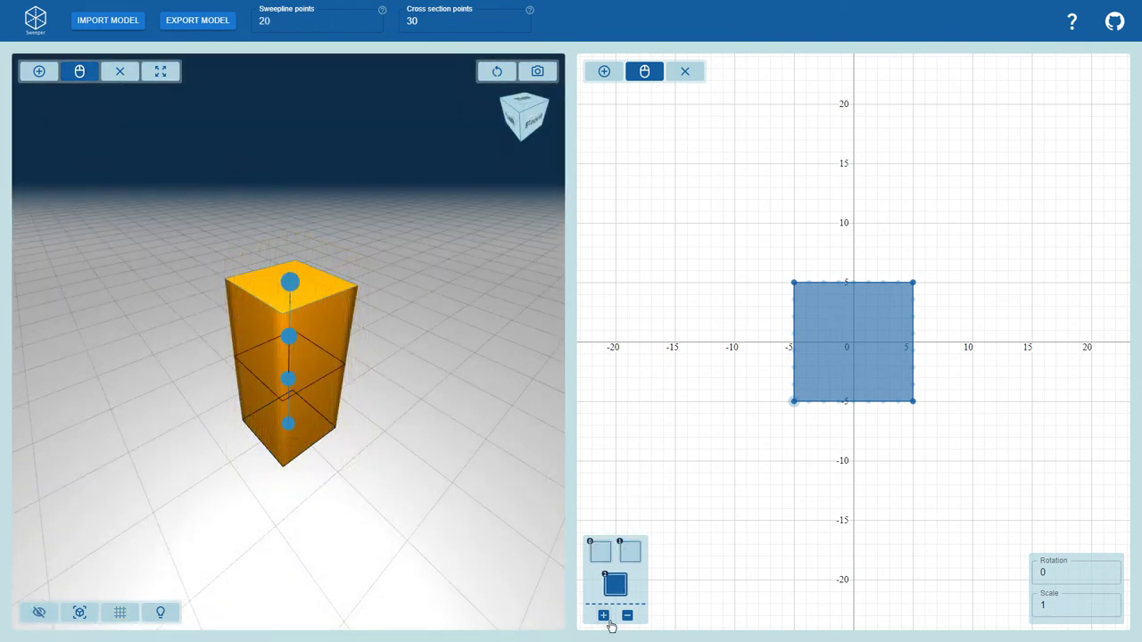
- Switch through the three cross sections and delete the middle one
{"action": "left_click", "coordinate": [604, 558]}
{"action": "left_click", "coordinate": [630, 554]}
{"action": "left_click", "coordinate": [617, 587]}
{"action": "left_click", "coordinate": [629, 557]}
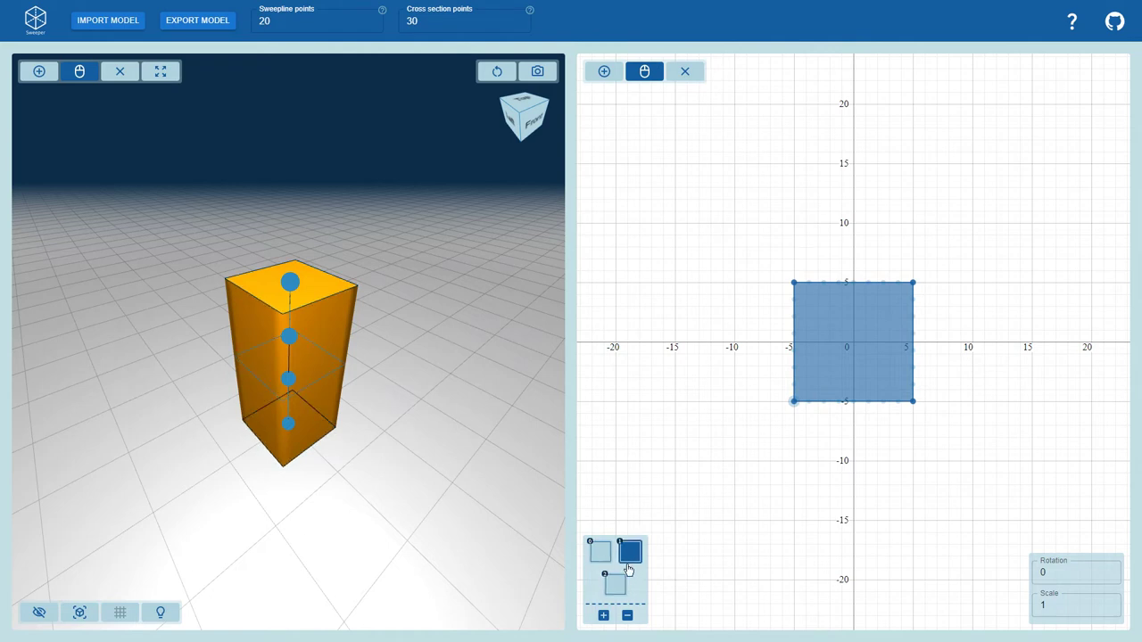
{"action": "left_click", "coordinate": [629, 616]}
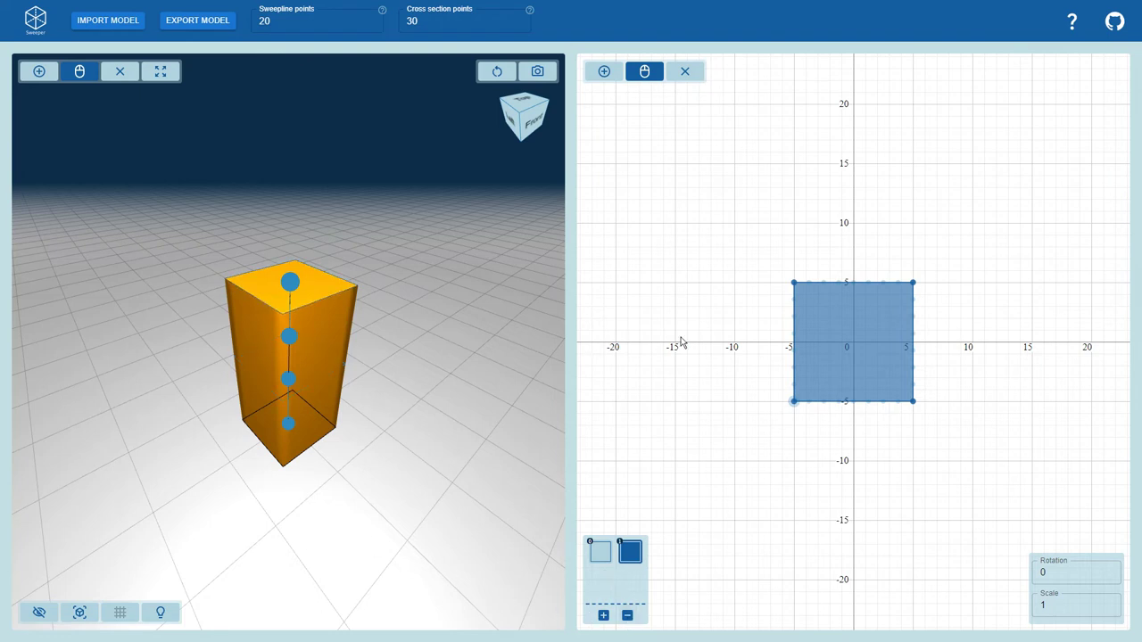
- Turn the left edge of cross section 1 into a Bezier curve bulging outward, with both control points at about x -8.5
{"action": "mouse_move", "coordinate": [801, 289]}
{"action": "left_mouse_down"}
{"action": "mouse_move", "coordinate": [781, 283]}
{"action": "mouse_move", "coordinate": [814, 243]}
{"action": "mouse_move", "coordinate": [799, 295]}
{"action": "left_mouse_up"}
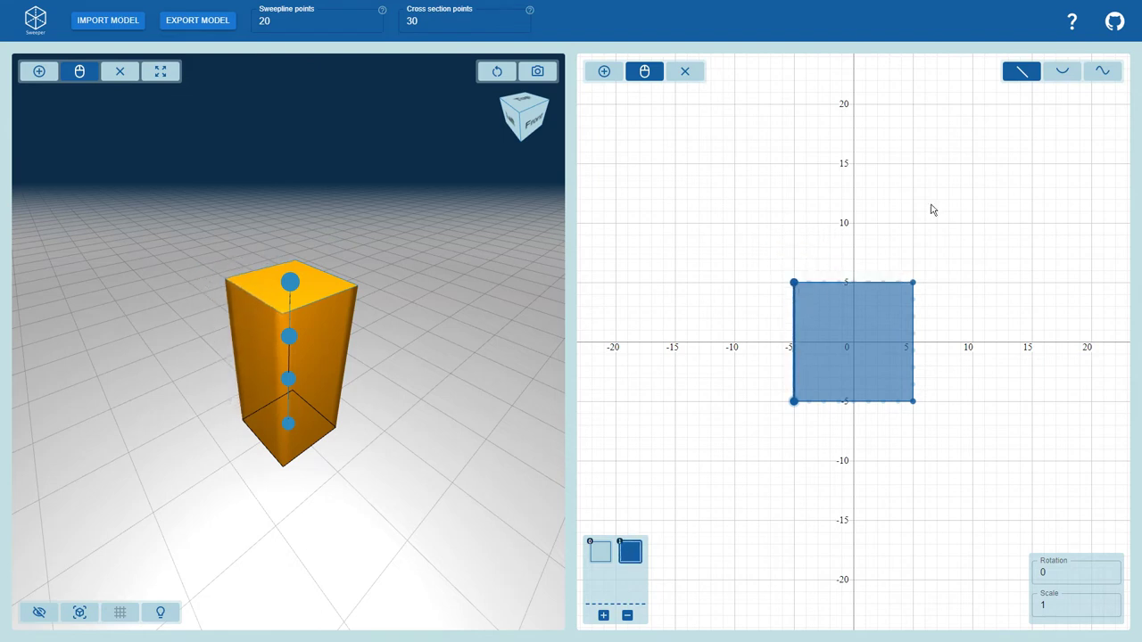
{"action": "left_click", "coordinate": [1101, 71]}
{"action": "left_click_drag", "start_coordinate": [765, 283], "coordinate": [754, 282]}
{"action": "mouse_move", "coordinate": [763, 402]}
{"action": "left_mouse_down"}
{"action": "mouse_move", "coordinate": [751, 397]}
{"action": "mouse_move", "coordinate": [759, 408]}
{"action": "left_mouse_up"}
- Turn the right edge of cross section 1 into an arc bent inward to about x 0
{"action": "left_click", "coordinate": [914, 295]}
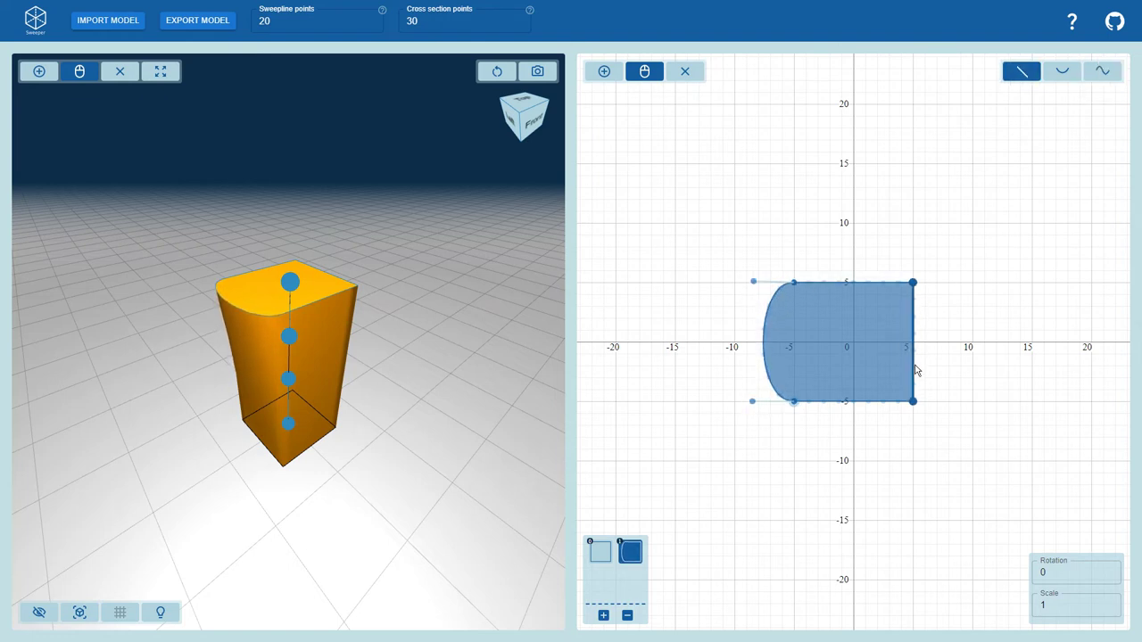
{"action": "left_click", "coordinate": [1065, 76]}
{"action": "left_click_drag", "start_coordinate": [917, 351], "coordinate": [857, 354]}
{"action": "mouse_move", "coordinate": [979, 348]}
{"action": "left_mouse_down"}
{"action": "mouse_move", "coordinate": [918, 352]}
{"action": "mouse_move", "coordinate": [880, 306]}
{"action": "mouse_move", "coordinate": [1017, 295]}
{"action": "mouse_move", "coordinate": [985, 339]}
{"action": "left_mouse_up"}
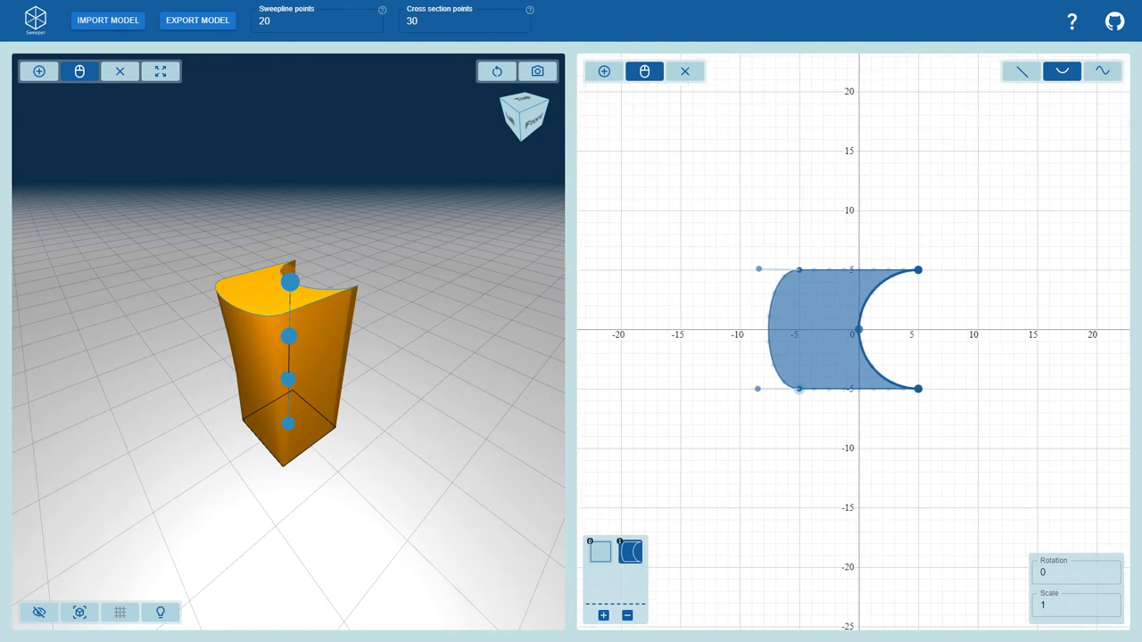
- Set the rotation of cross section 1 to 90
{"action": "left_click", "coordinate": [1055, 574]}
{"action": "key", "text": "BackSpace"}
{"action": "type", "text": "90"}
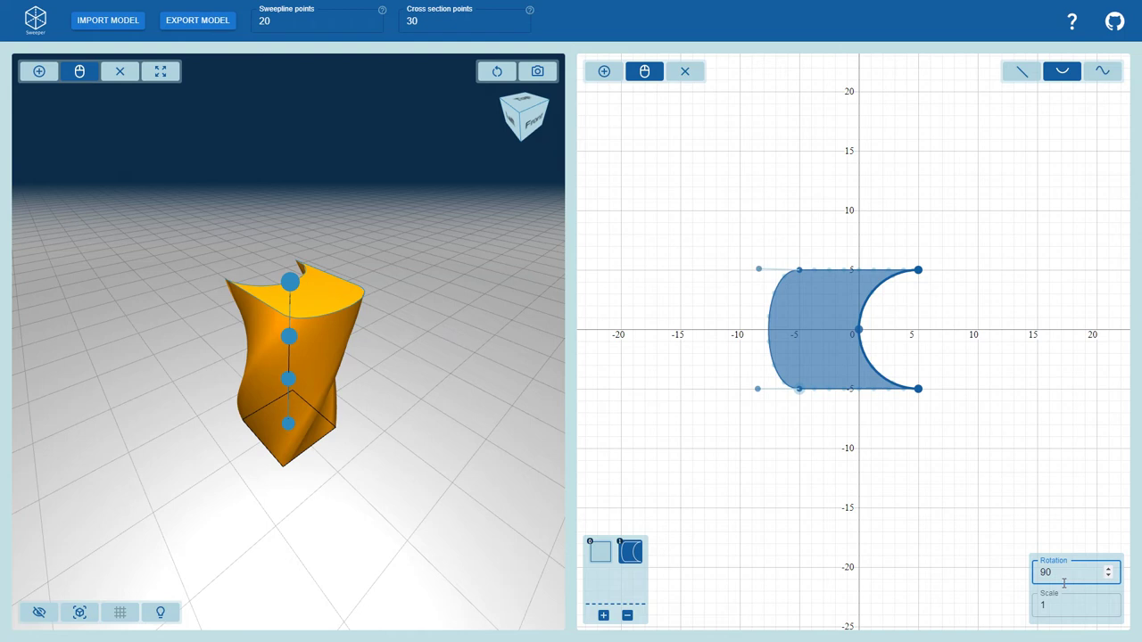
- Reset the rotation of cross section 1 to 0
{"action": "key", "text": "BackSpace"}
{"action": "key", "text": "BackSpace"}
{"action": "type", "text": "0"}
- Try a different scale on cross section 1, and restore the scale to 1
{"action": "left_click", "coordinate": [1068, 611]}
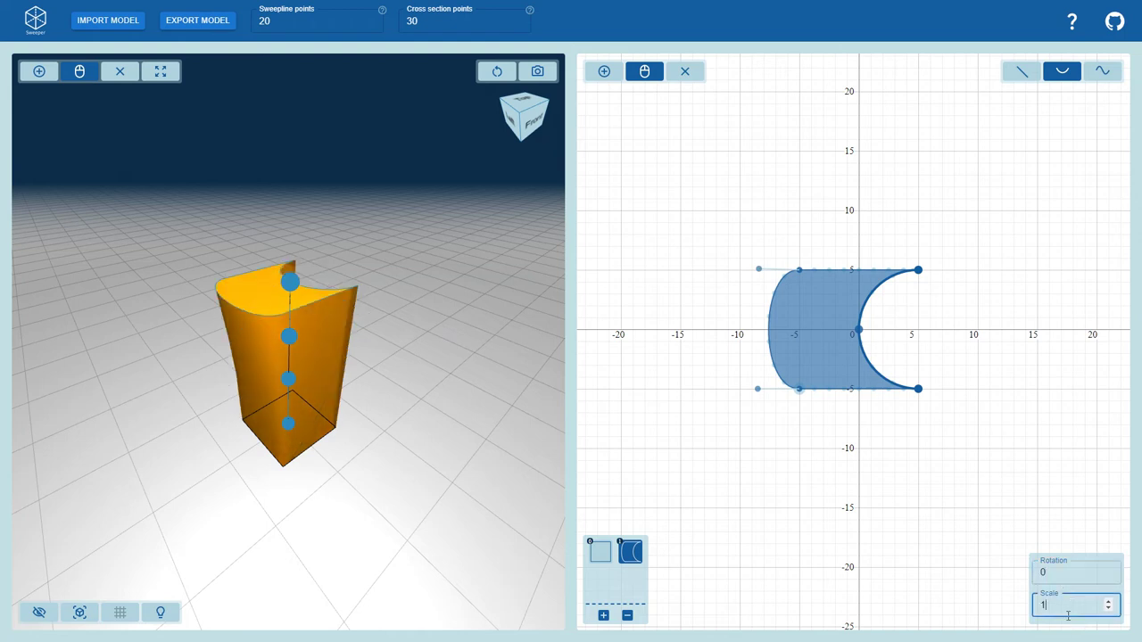
{"action": "key", "text": "BackSpace"}
{"action": "type", "text": "00"}
{"action": "key", "text": "BackSpace"}
{"action": "type", "text": "1"}
- Try a different scale on cross section 0, and restore the scale to 1
{"action": "left_click", "coordinate": [609, 560]}
{"action": "left_click", "coordinate": [1060, 607]}
{"action": "key", "text": "BackSpace"}
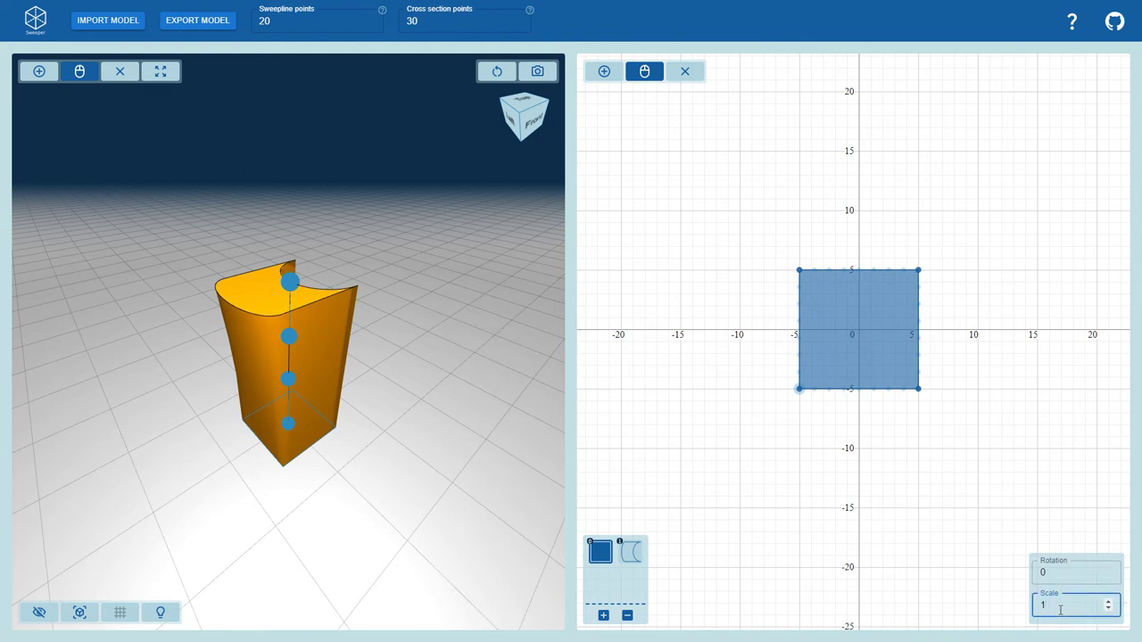
{"action": "type", "text": "00"}
{"action": "key", "text": "BackSpace"}
{"action": "key", "text": "BackSpace"}
{"action": "type", "text": "1"}
{"action": "key", "text": "Tab"}
- Select cross section 1 and try several values for the number of cross section points, including 5 and 10
{"action": "left_click", "coordinate": [640, 562]}
{"action": "left_click_drag", "start_coordinate": [464, 24], "coordinate": [398, 34]}
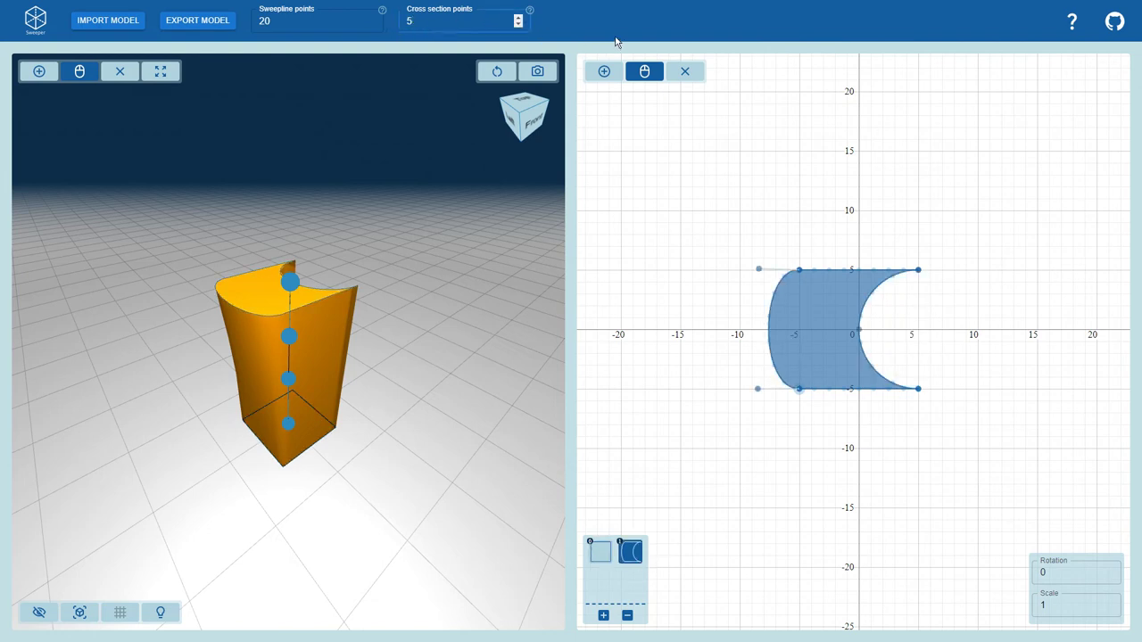
{"action": "key", "text": "Tab"}
{"action": "left_click", "coordinate": [410, 28]}
{"action": "type", "text": "10"}
{"action": "key", "text": "Tab"}
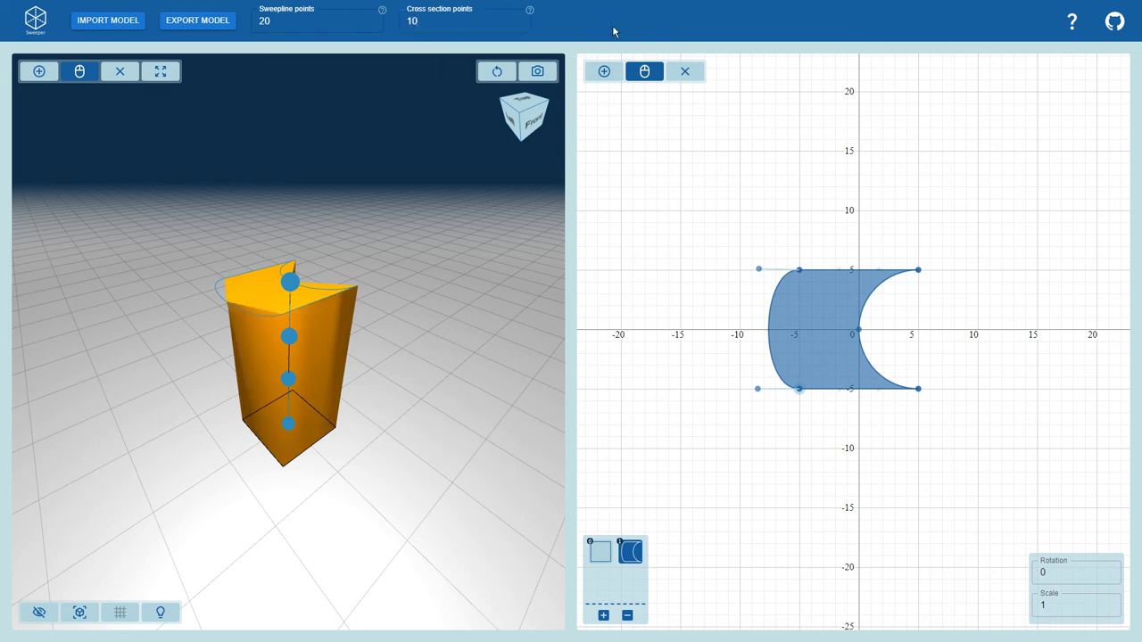
{"action": "left_click", "coordinate": [452, 33]}
{"action": "type", "text": "0"}
{"action": "key", "text": "Tab"}
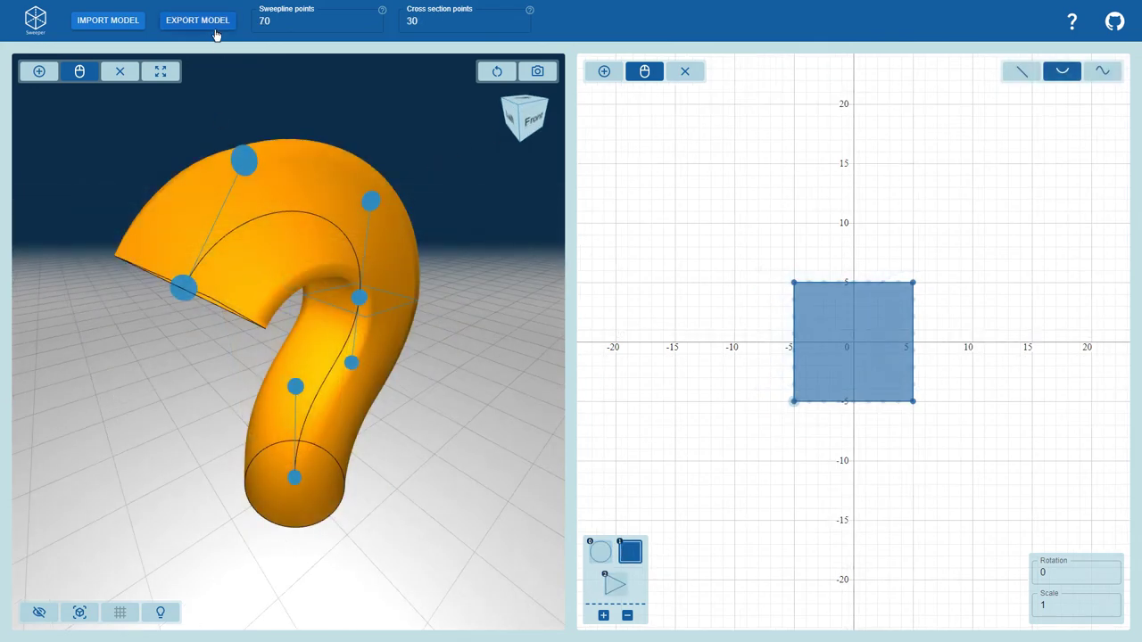
- Export the swept model both as an OBJ file and as an STL file
{"action": "left_click", "coordinate": [213, 23]}
{"action": "left_click", "coordinate": [215, 46]}
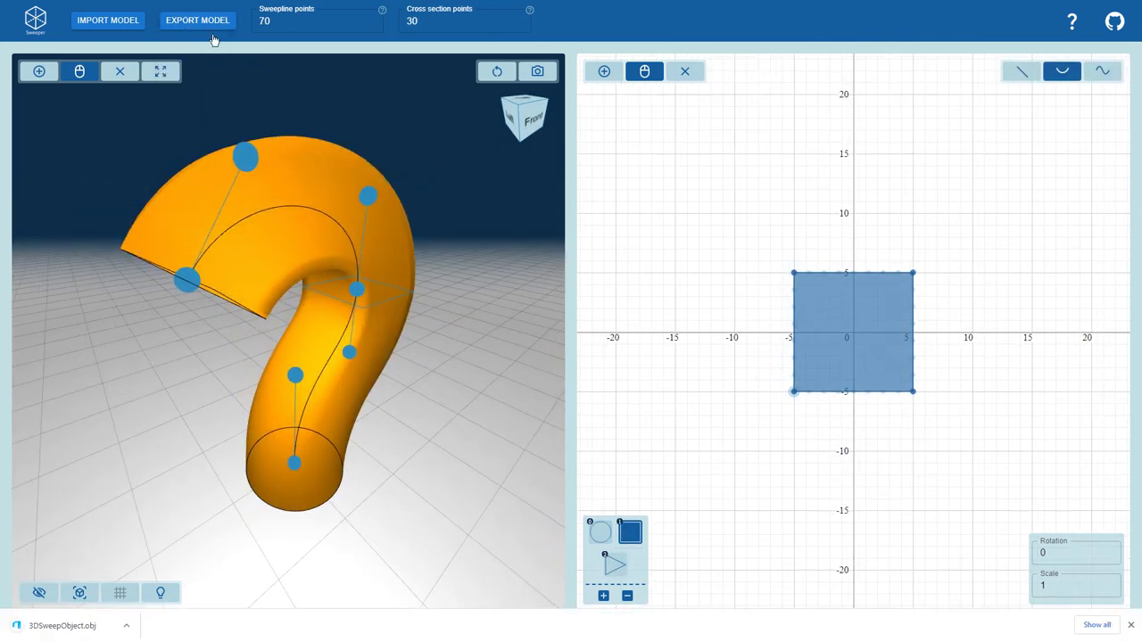
{"action": "left_click", "coordinate": [198, 20]}
{"action": "left_click", "coordinate": [205, 68]}
- Switch to the Downloads folder, open 3DSweepObject.stl in Ultimaker Cura and slice it for printing
{"action": "right_click", "coordinate": [434, 308]}
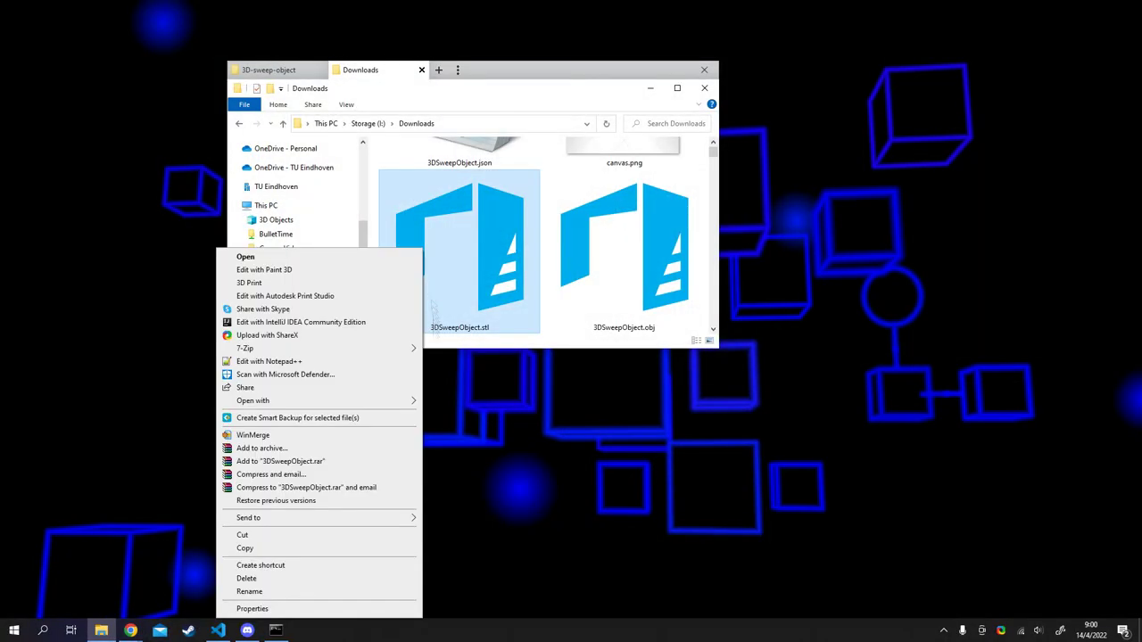
{"action": "mouse_move", "coordinate": [357, 400]}
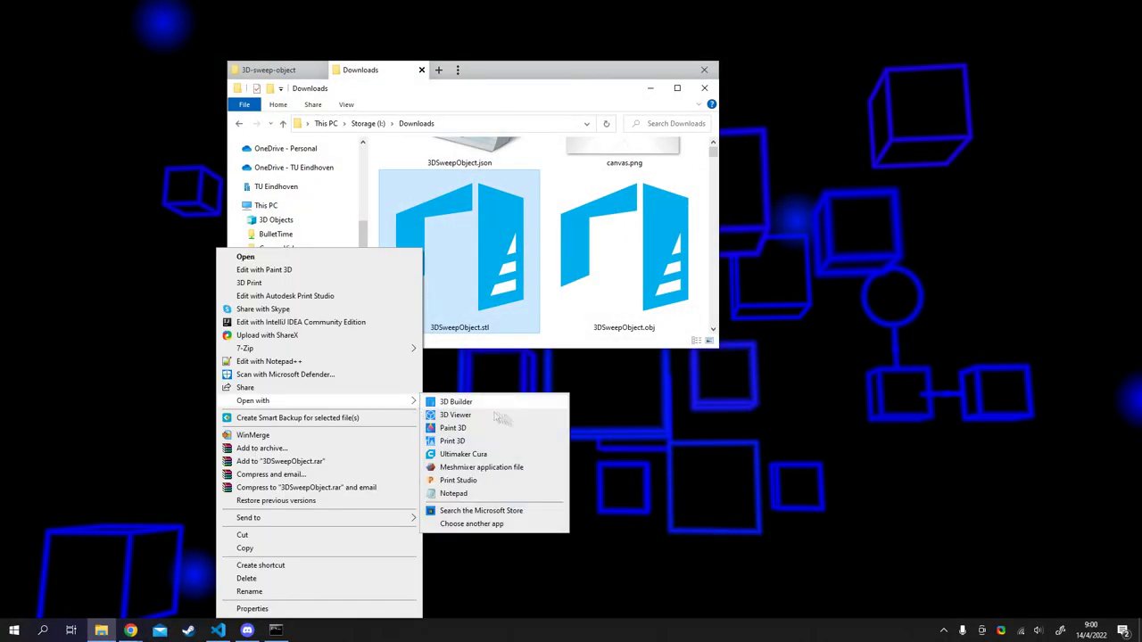
{"action": "left_click", "coordinate": [471, 446]}
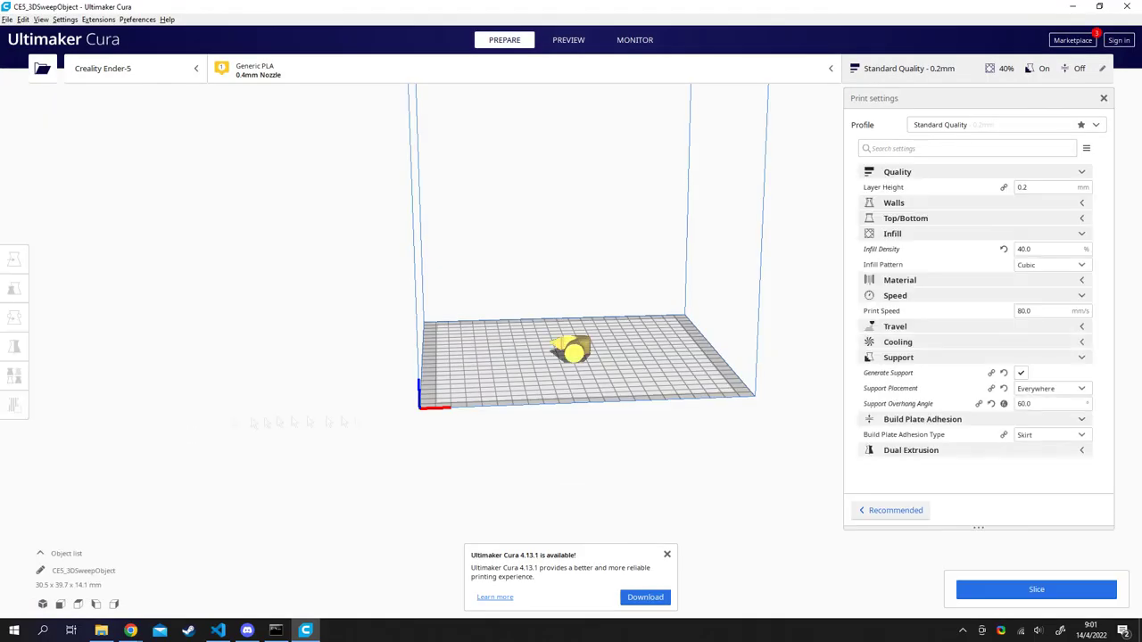
{"action": "left_click", "coordinate": [700, 379]}
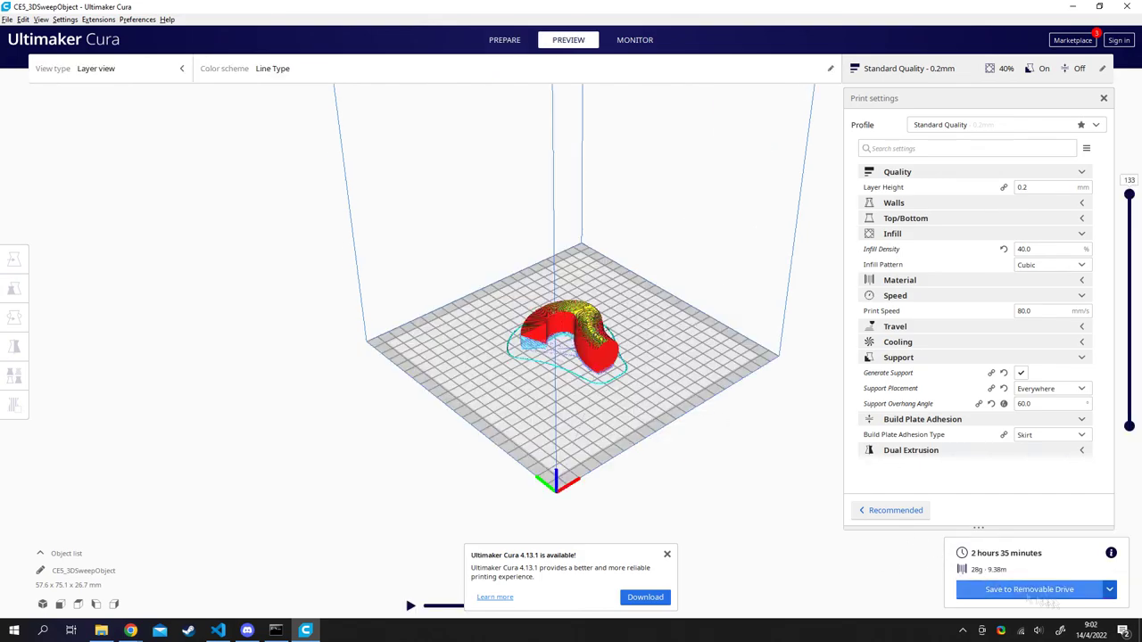
{"action": "left_click", "coordinate": [1061, 592]}
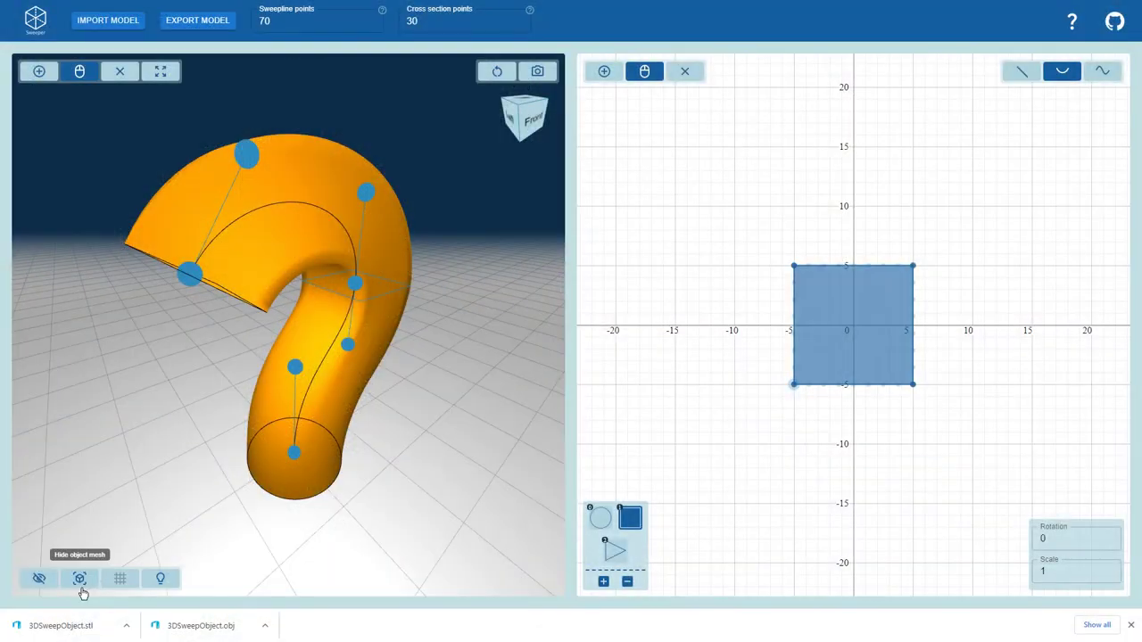
- Back in Sweeper, export the model as a PNG with the sweepline hidden, and check canvas.png in Photos
{"action": "left_click", "coordinate": [79, 579]}
{"action": "left_click", "coordinate": [197, 20]}
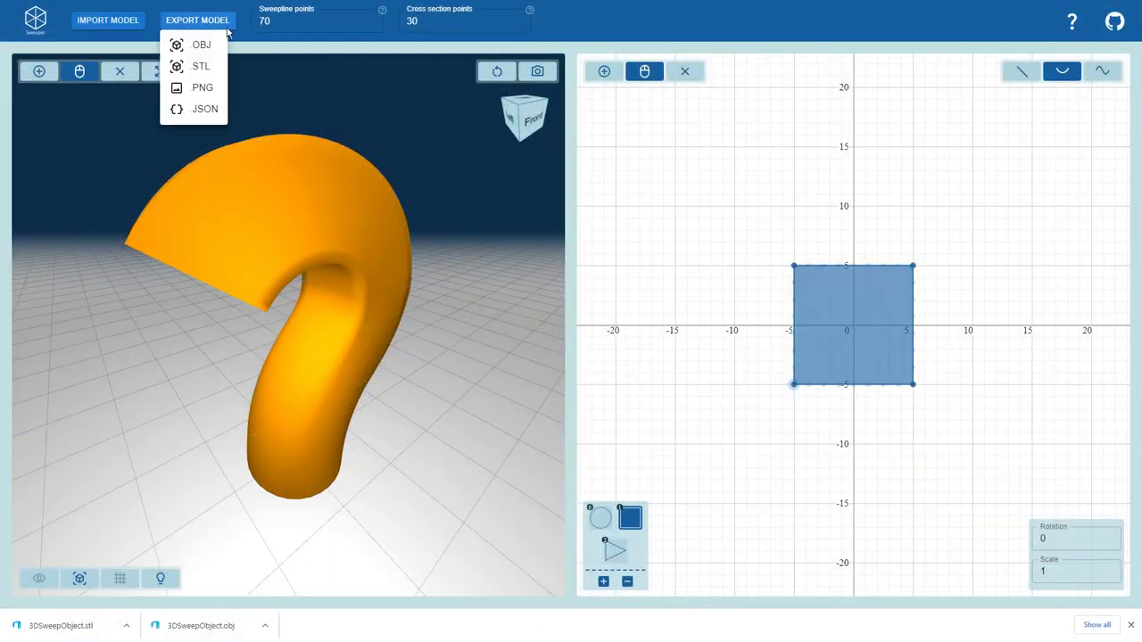
{"action": "left_click", "coordinate": [203, 88]}
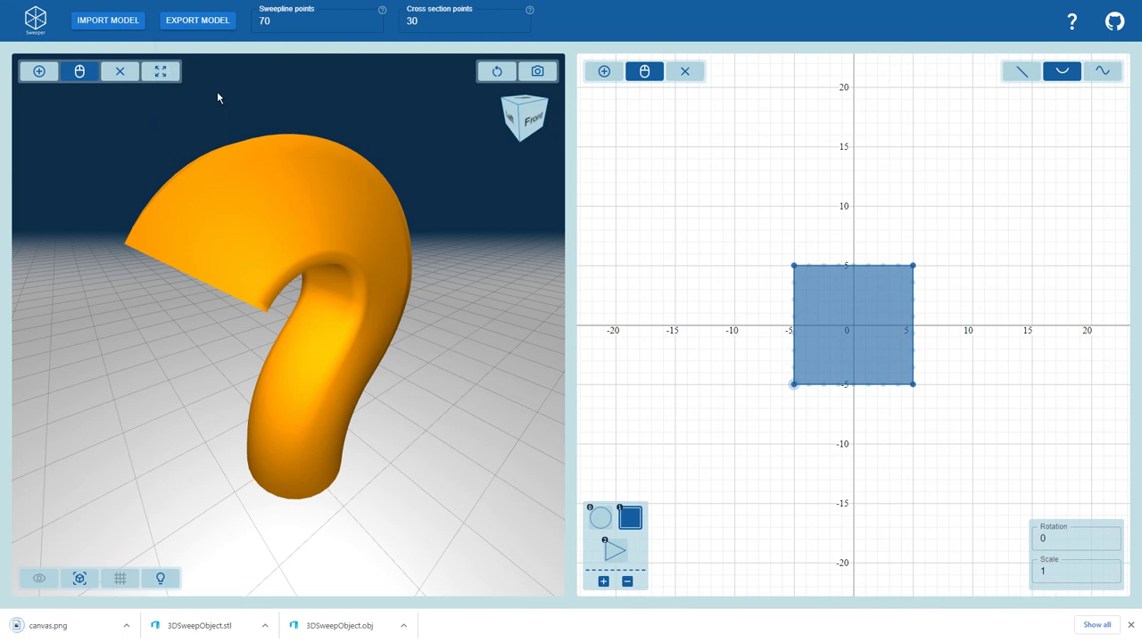
{"action": "double_click", "coordinate": [647, 307]}
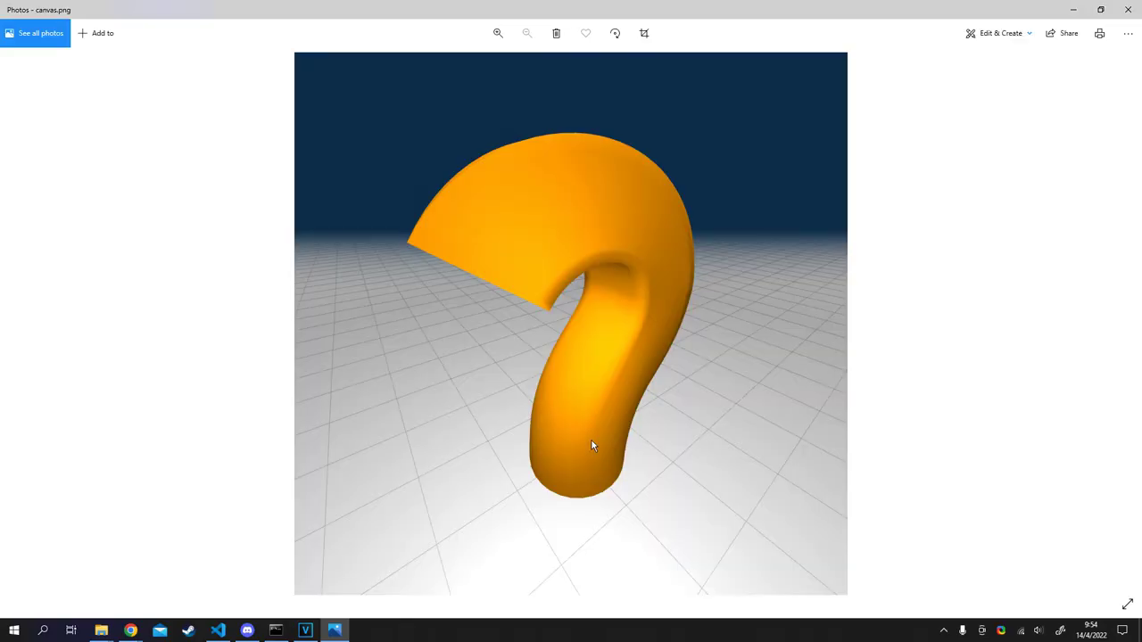
{"action": "key", "text": "alt+F4"}
- Export the model as a JSON file
{"action": "left_click", "coordinate": [197, 20]}
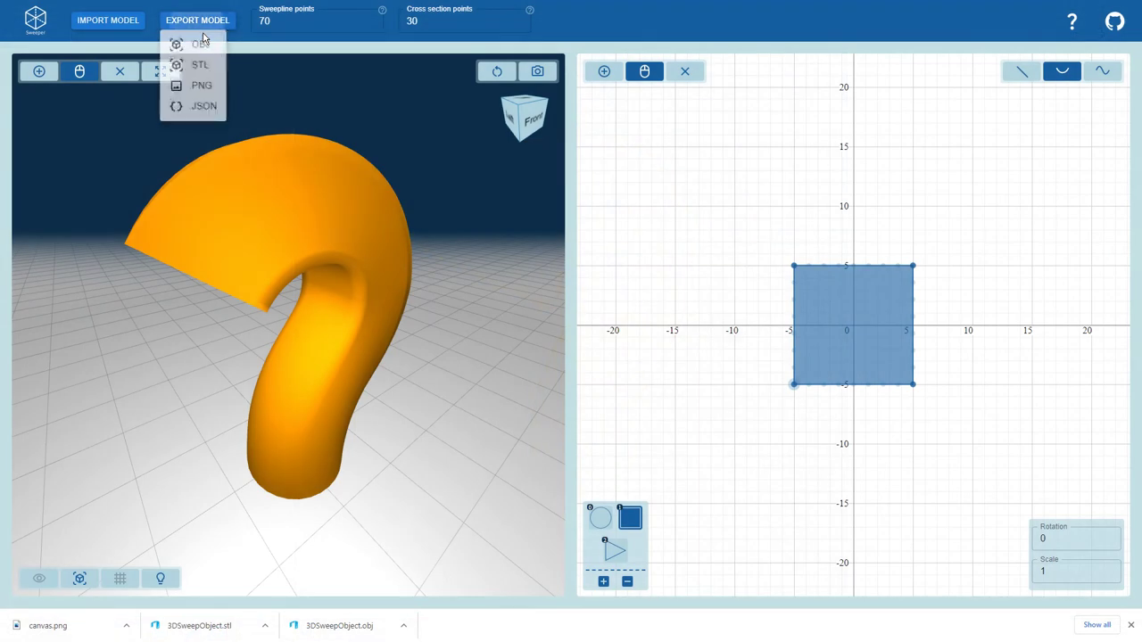
{"action": "left_click", "coordinate": [206, 111]}
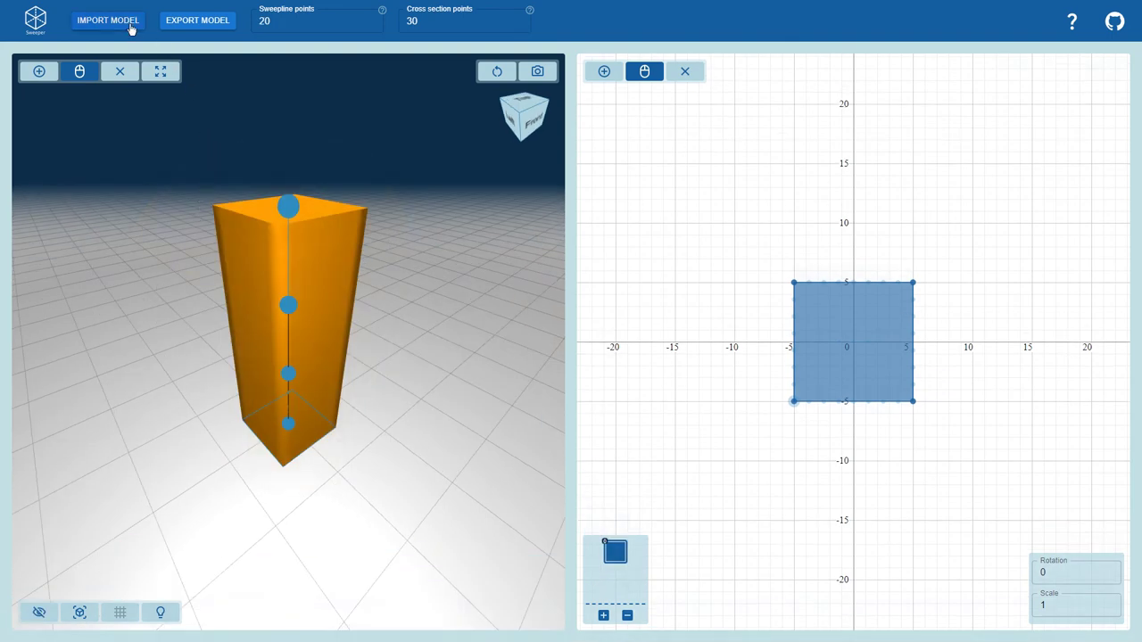
- Import the saved model from 3DSweepObject.json in the Downloads folder
{"action": "left_click", "coordinate": [107, 20]}
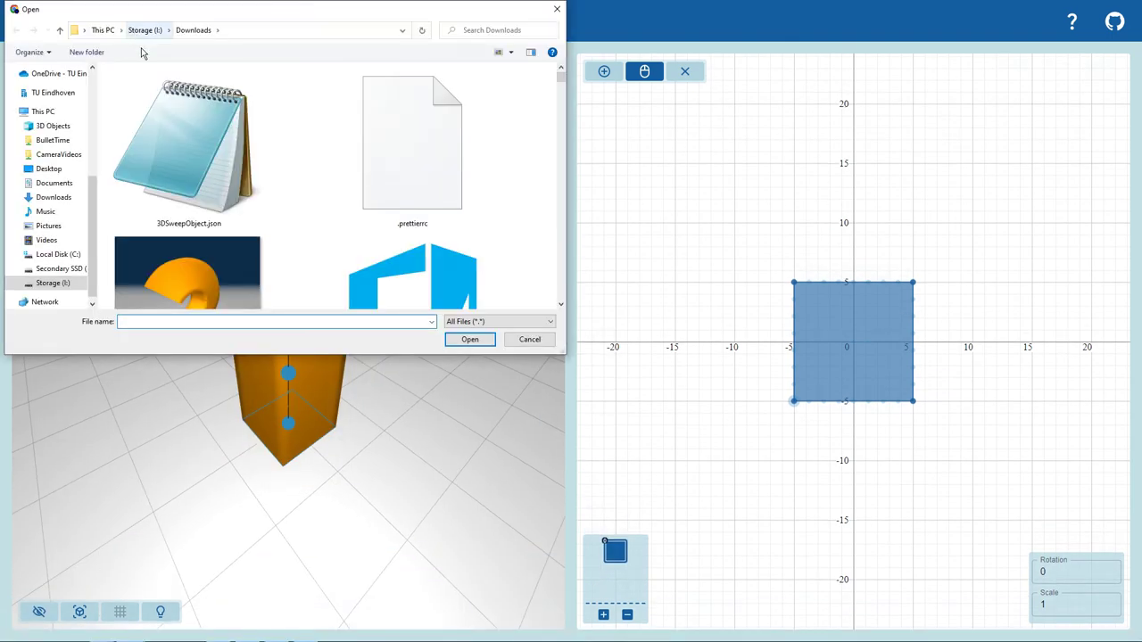
{"action": "left_click", "coordinate": [200, 147]}
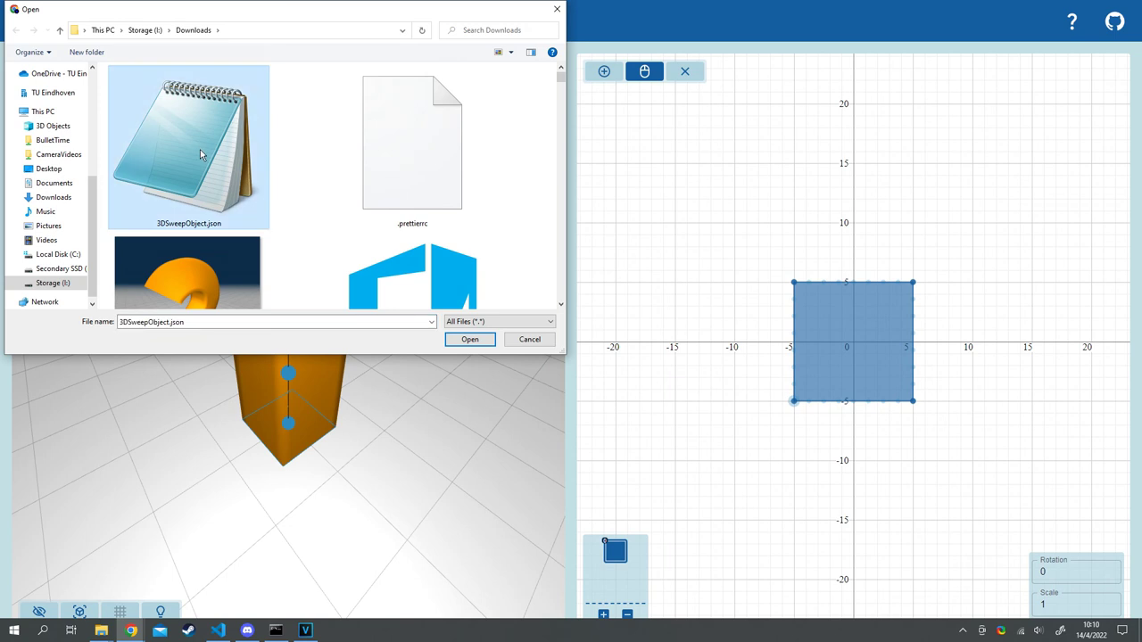
{"action": "left_click", "coordinate": [482, 344]}
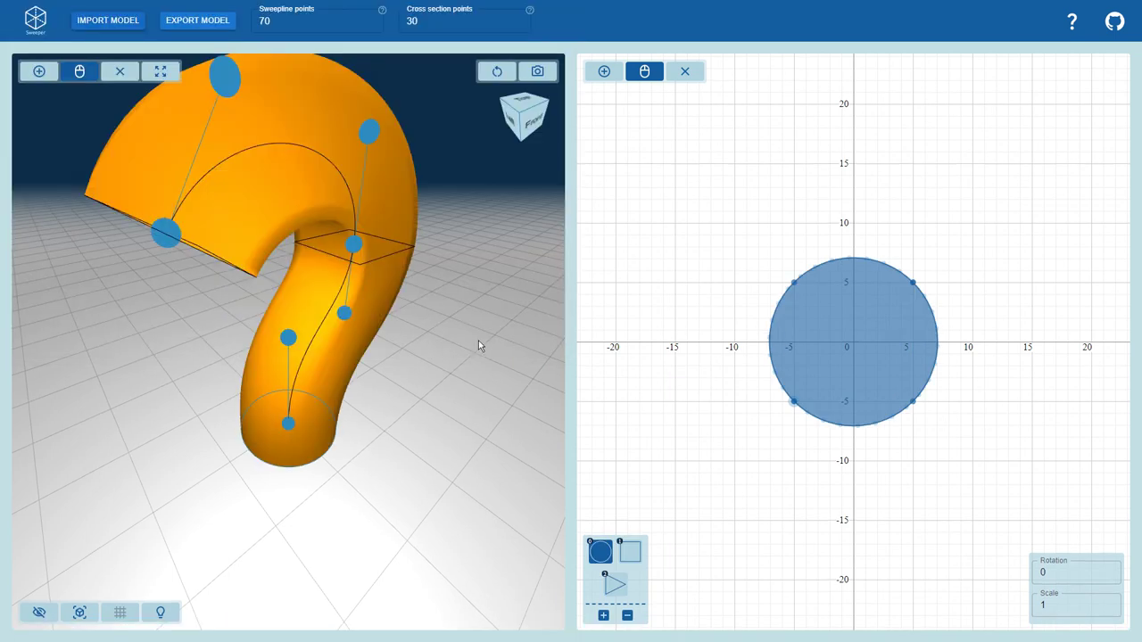
{"action": "left_click_drag", "start_coordinate": [476, 344], "coordinate": [482, 403]}
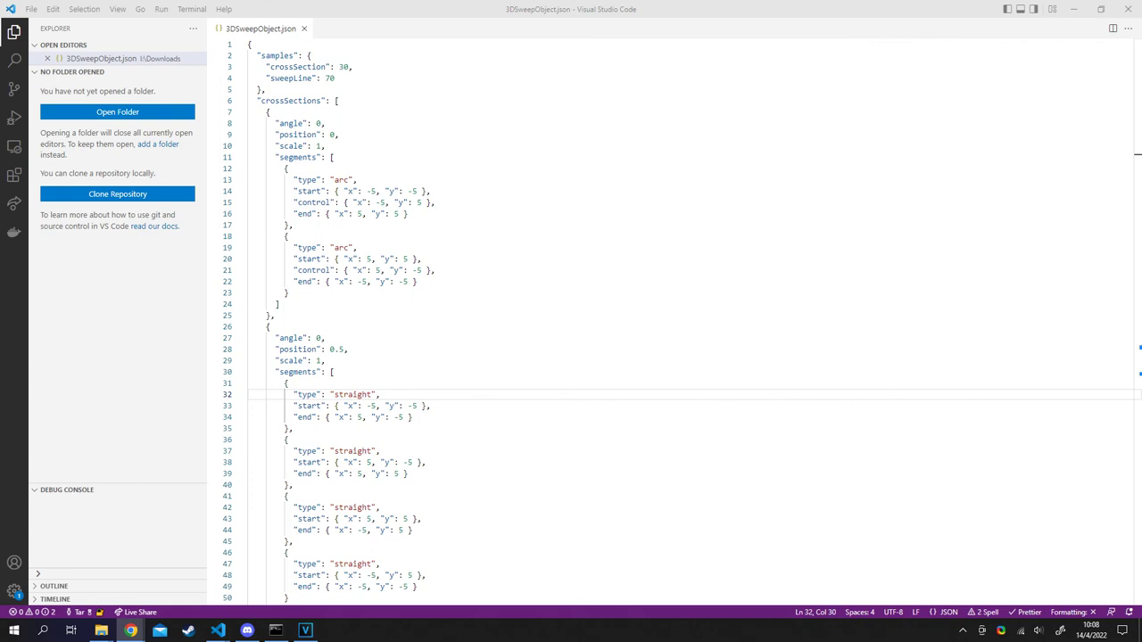
- Examine the samples, cross section and sweepline definitions of 3DSweepObject.json in Visual Studio Code
{"action": "scroll", "coordinate": [682, 323], "scroll_direction": "down", "scroll_amount": 15}
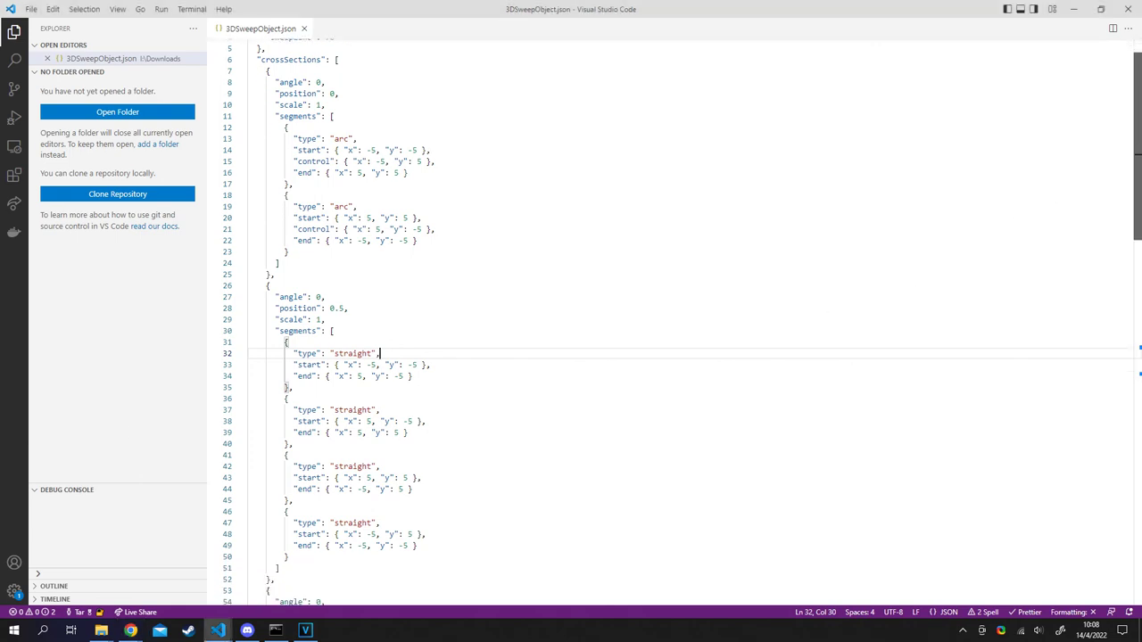
{"action": "scroll", "coordinate": [683, 322], "scroll_direction": "down", "scroll_amount": 2}
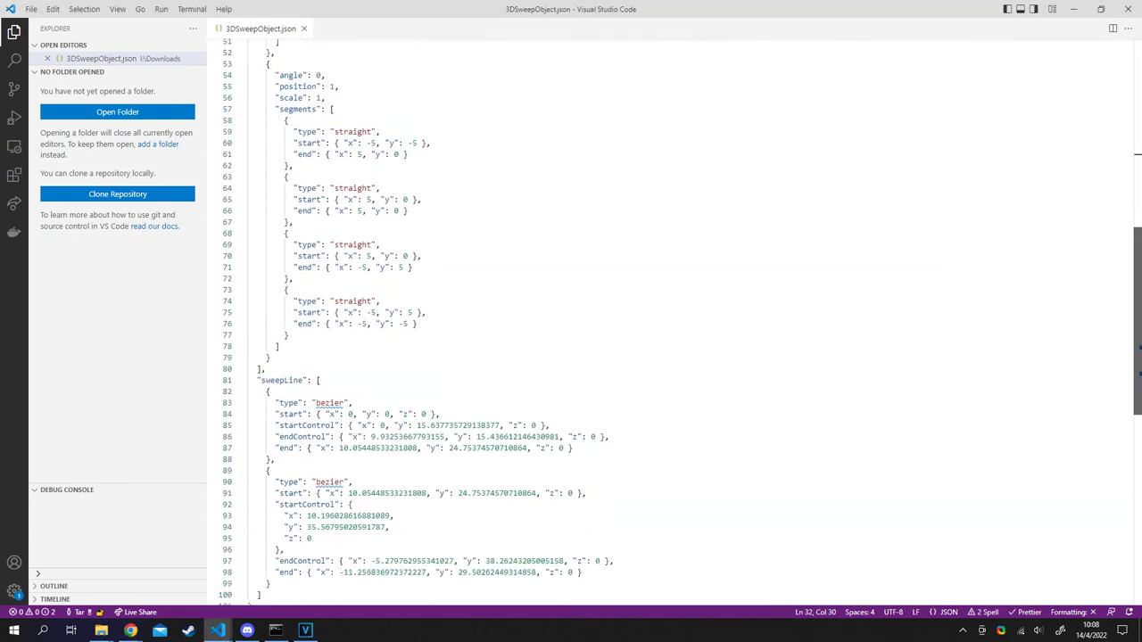